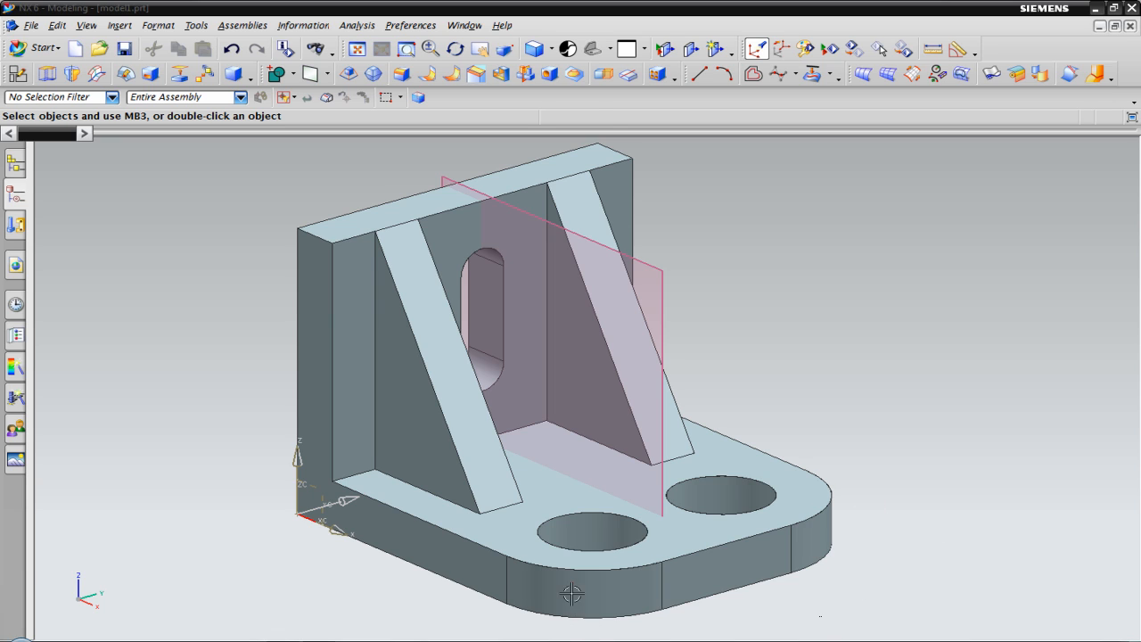
# Dismiss the Windows colour scheme prompt and switch the finished bracket to Drafting to examine its dimensioned views
pyautogui.click(835, 528)
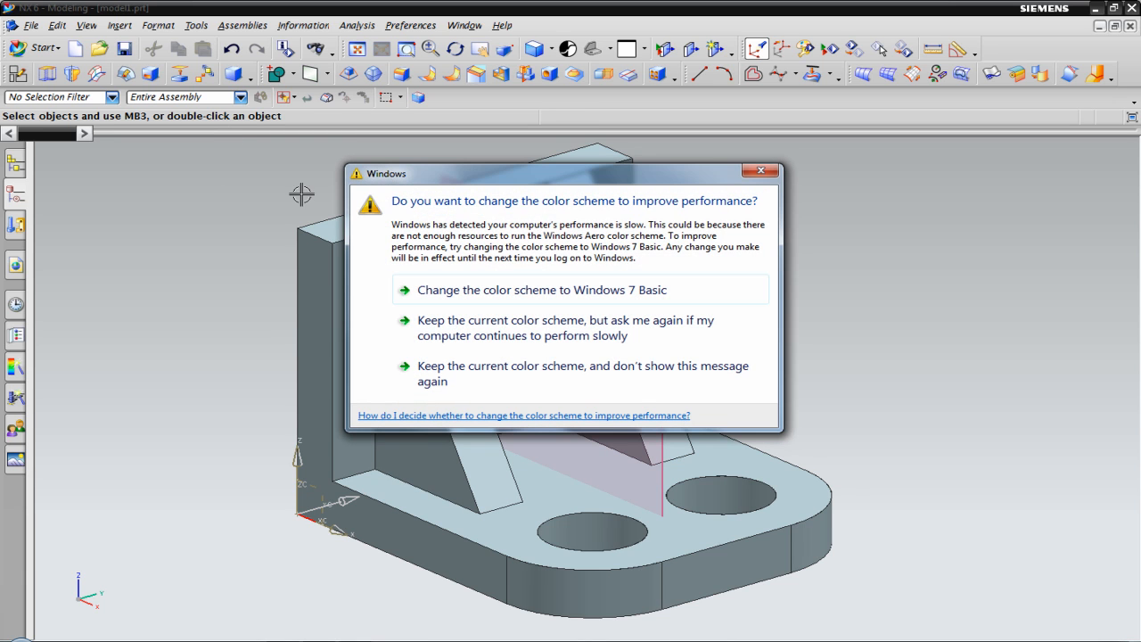
pyautogui.click(774, 175)
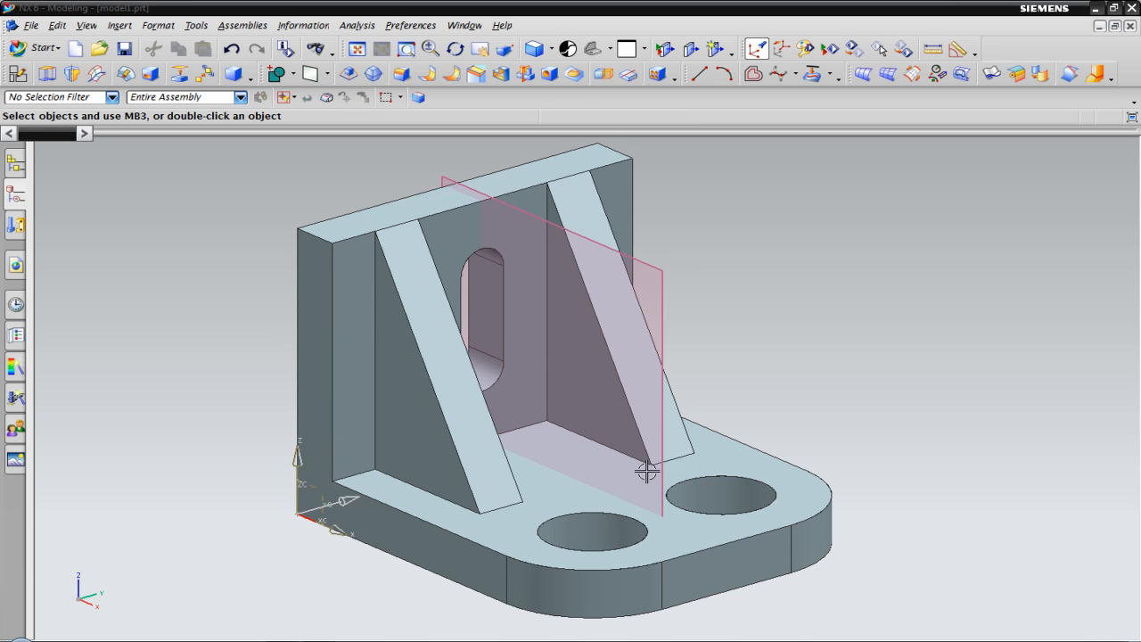
pyautogui.click(36, 48)
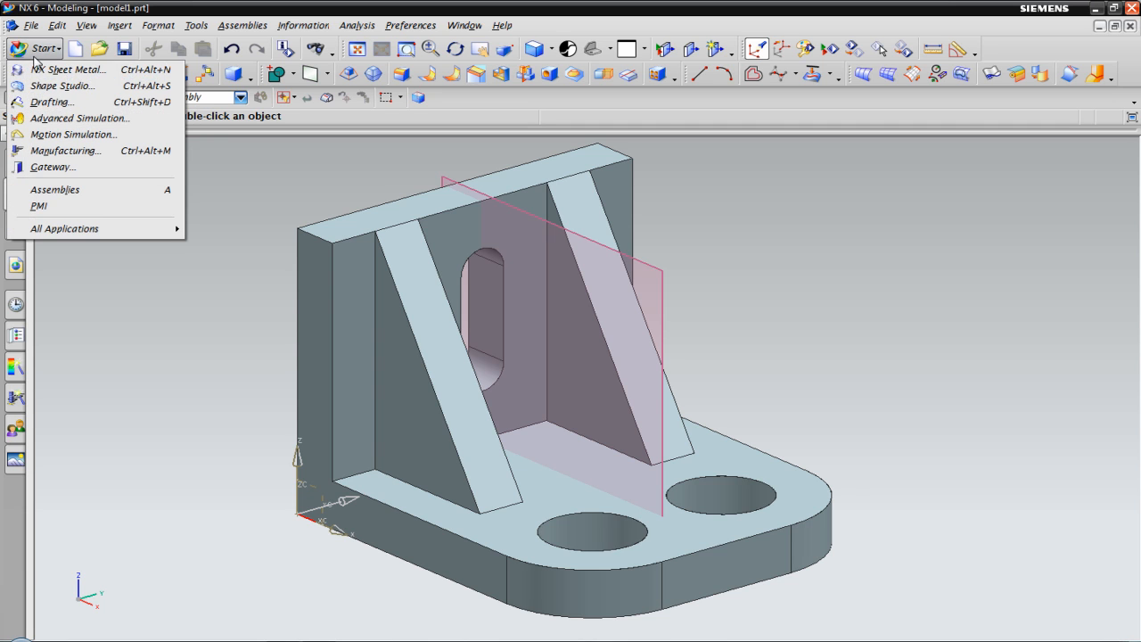
pyautogui.click(51, 103)
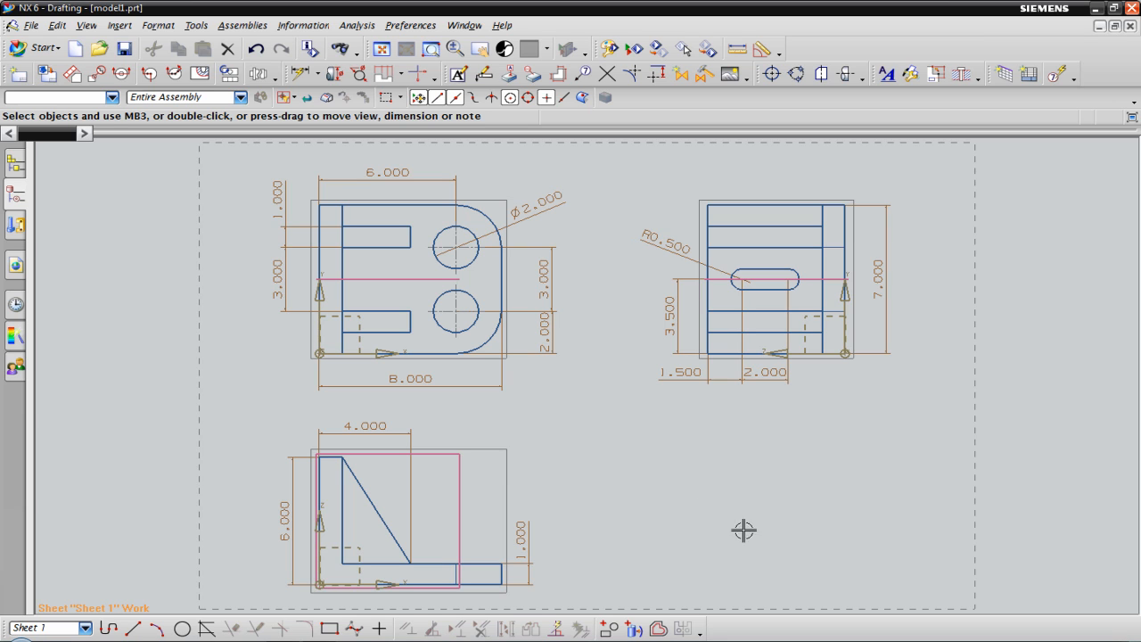
# Close the reference part and create a new Model part in inches named tutorial-22
pyautogui.click(1131, 26)
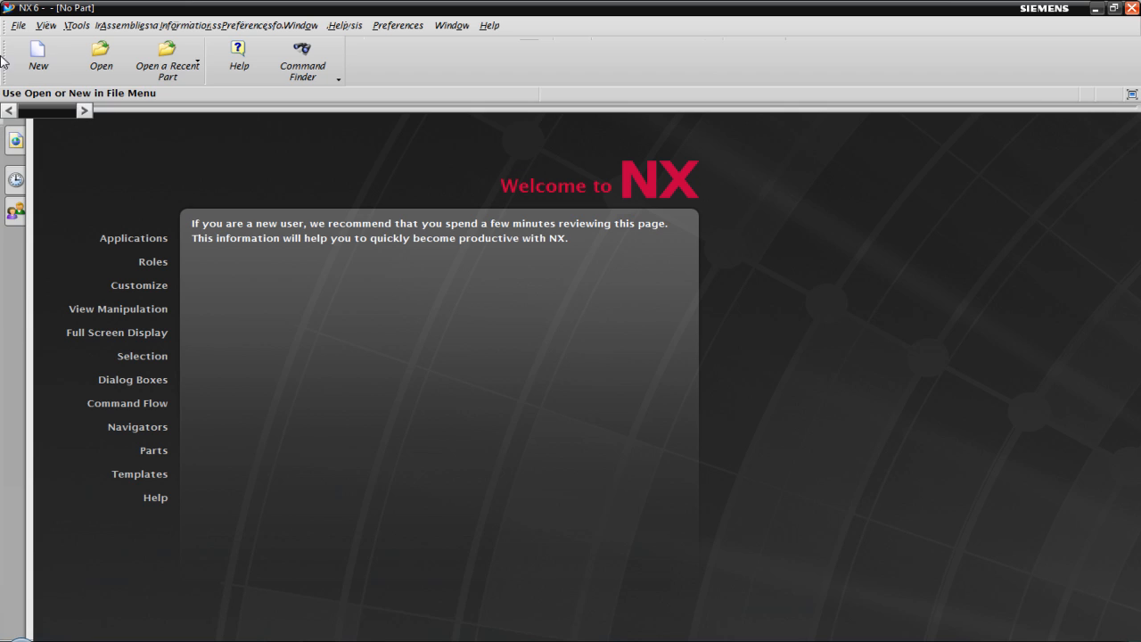
pyautogui.click(38, 55)
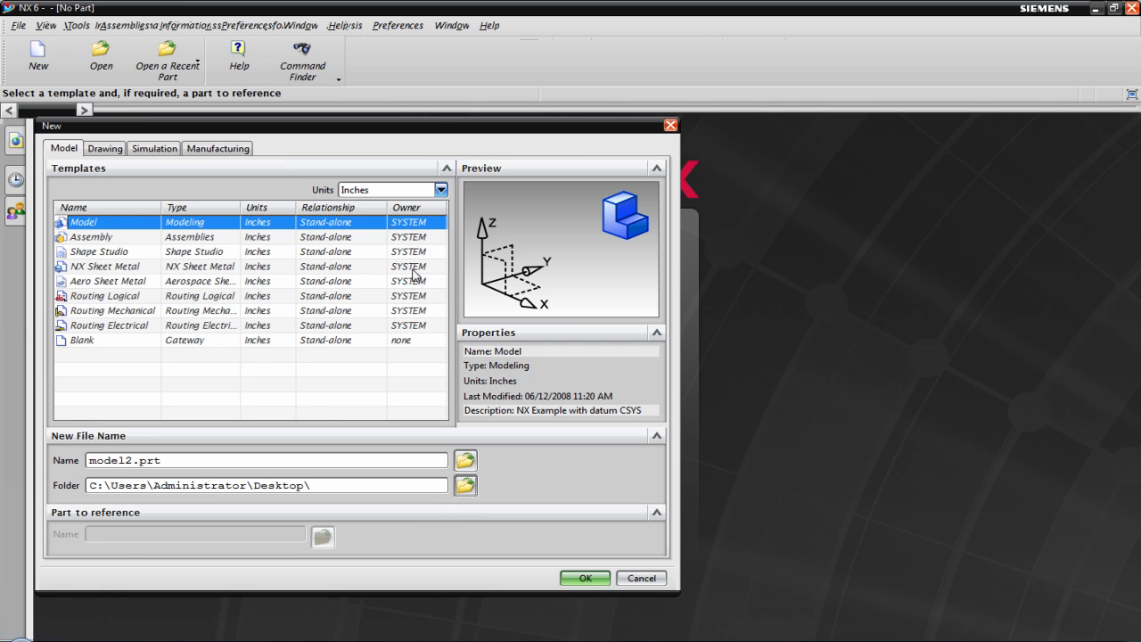
pyautogui.click(441, 190)
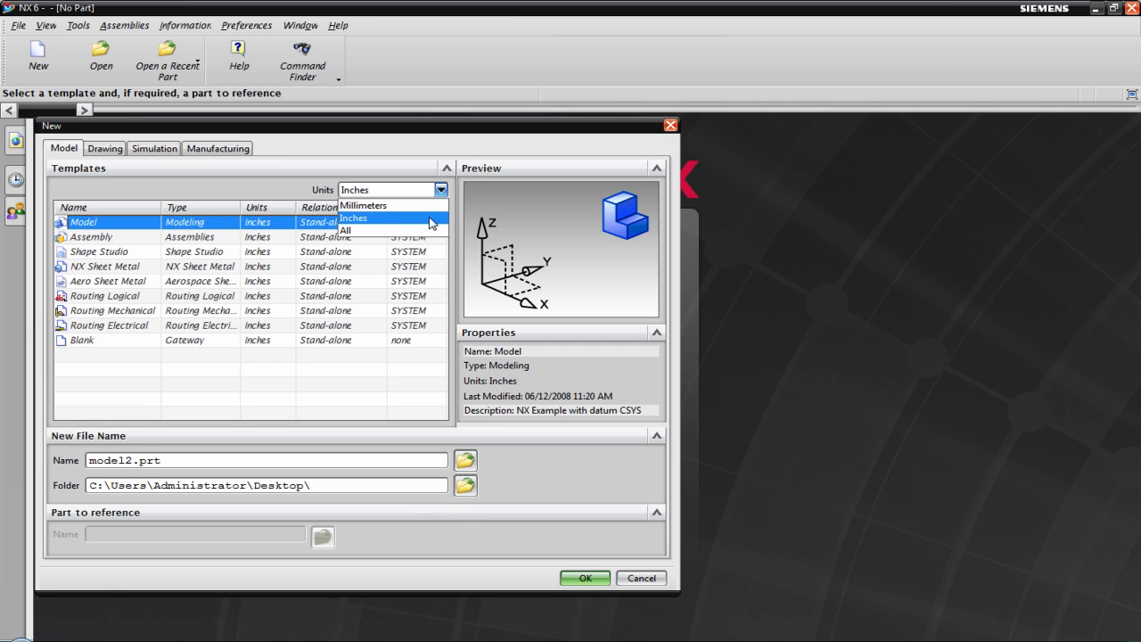
pyautogui.click(431, 222)
pyautogui.moveTo(162, 460); pyautogui.dragTo(77, 460)
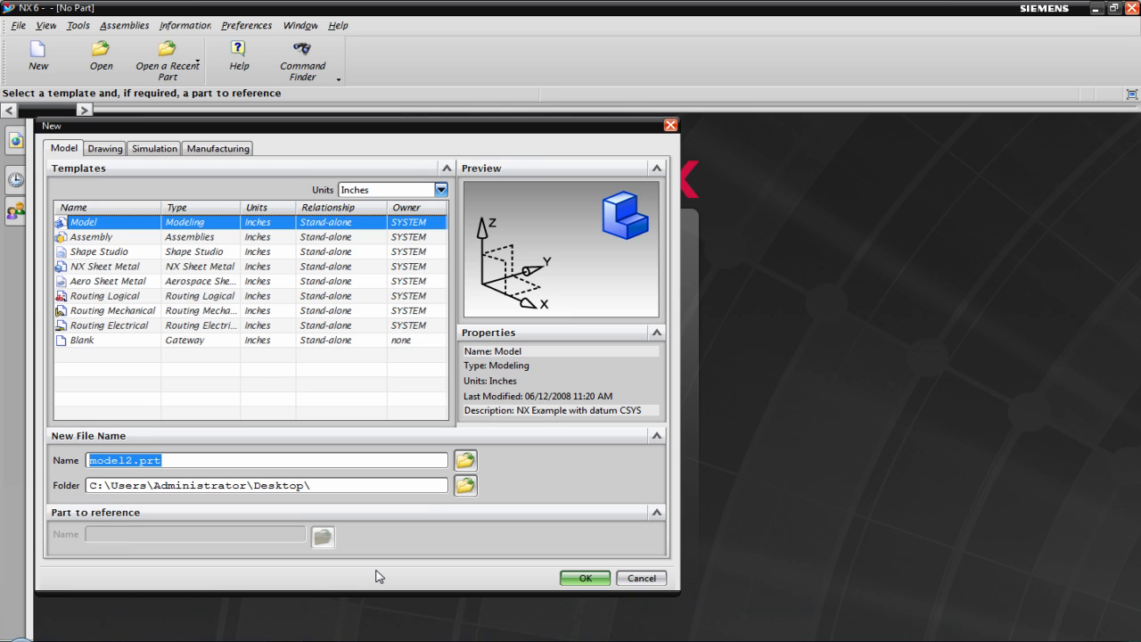
pyautogui.write('tutorial-22')
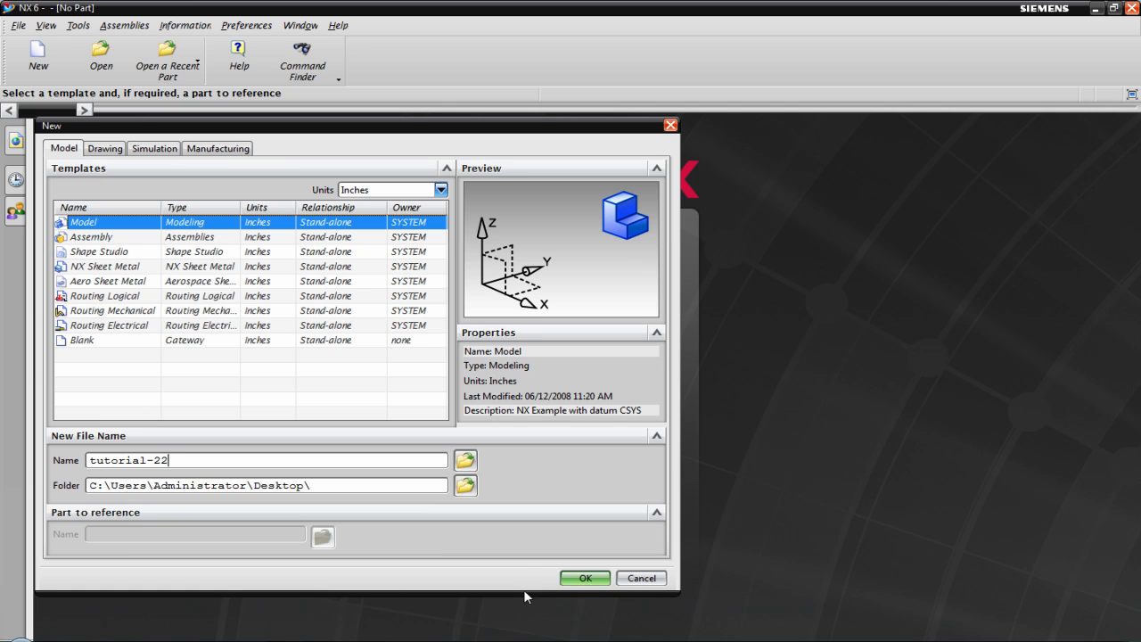
pyautogui.click(575, 582)
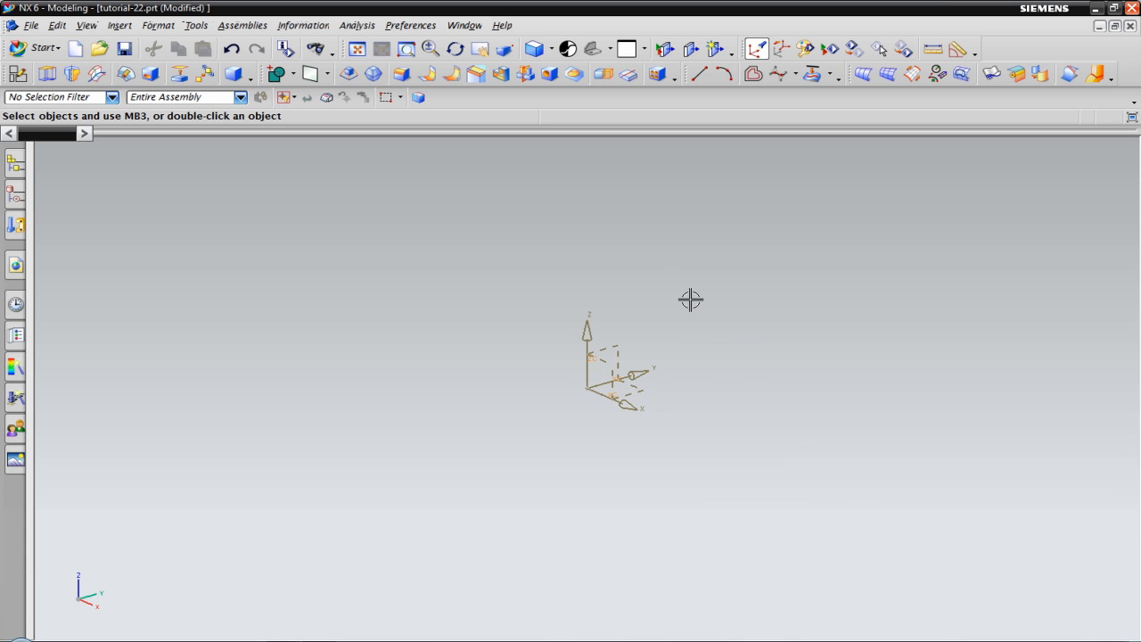
# Create a block at the datum origin with length 8 in, width 7 in and height 6 in
pyautogui.click(234, 73)
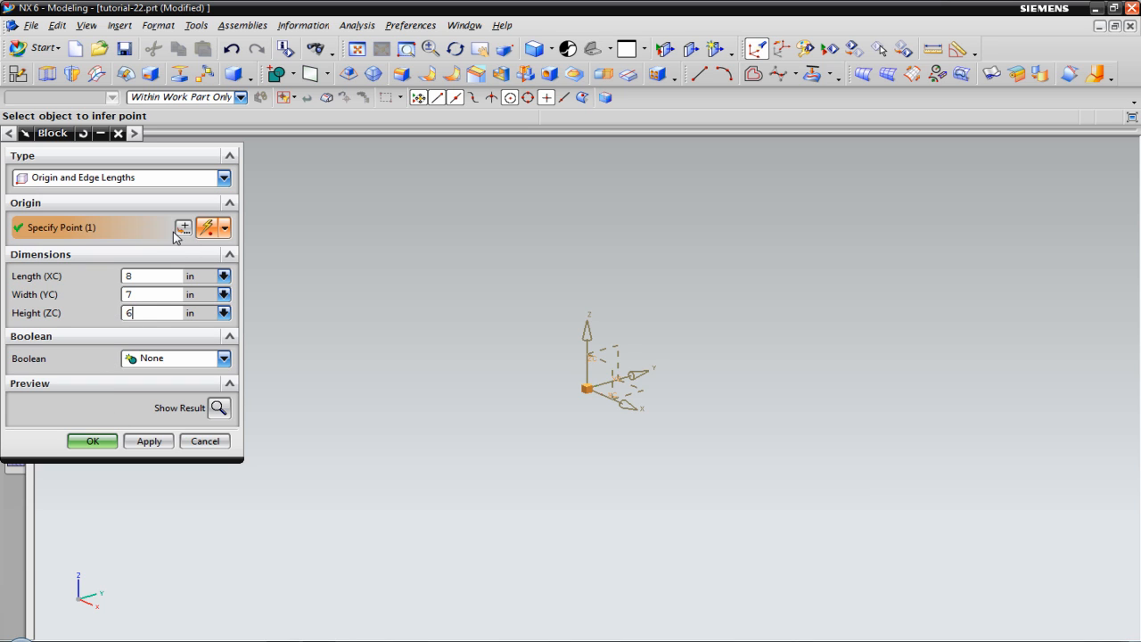
pyautogui.click(581, 389)
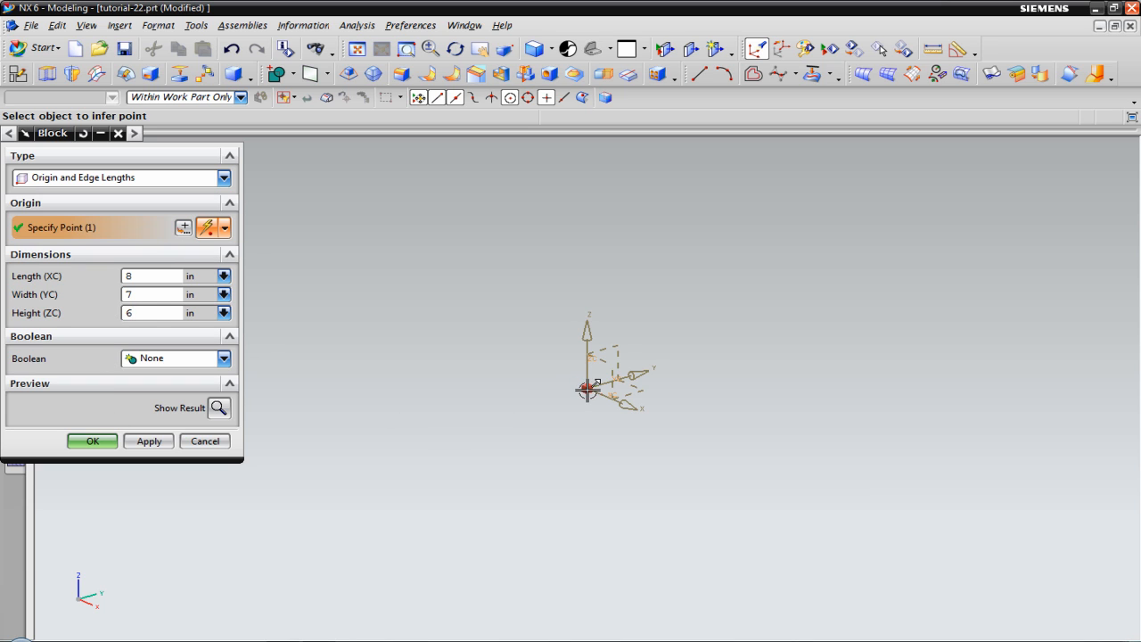
pyautogui.click(93, 441)
pyautogui.moveTo(419, 246); pyautogui.dragTo(383, 252, button='middle')
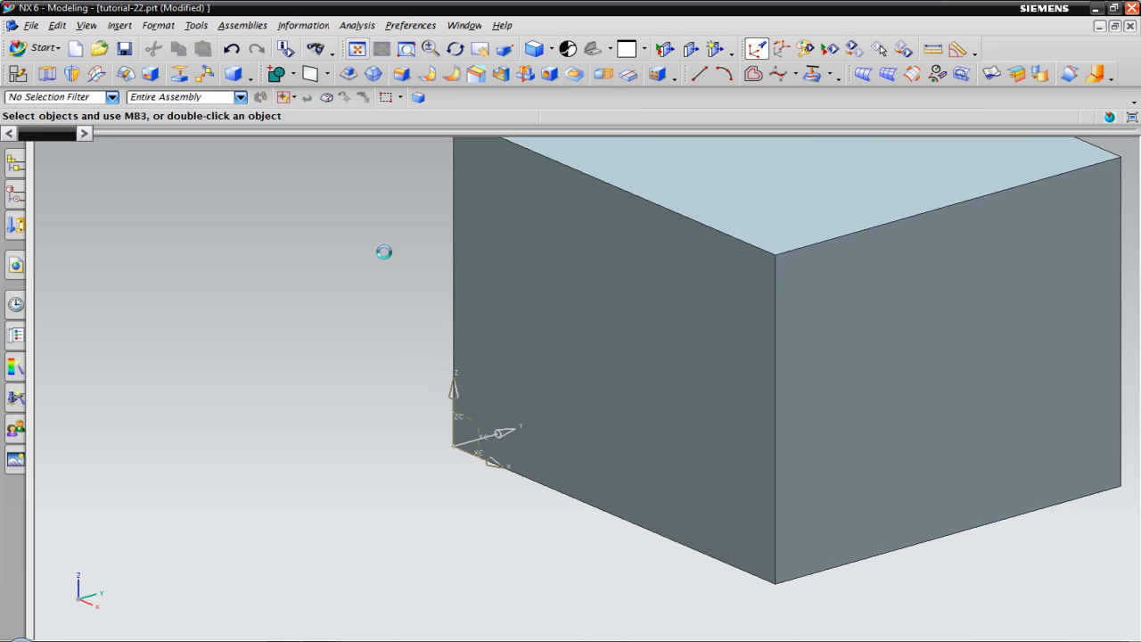
pyautogui.hotkey('ctrl', 'f')
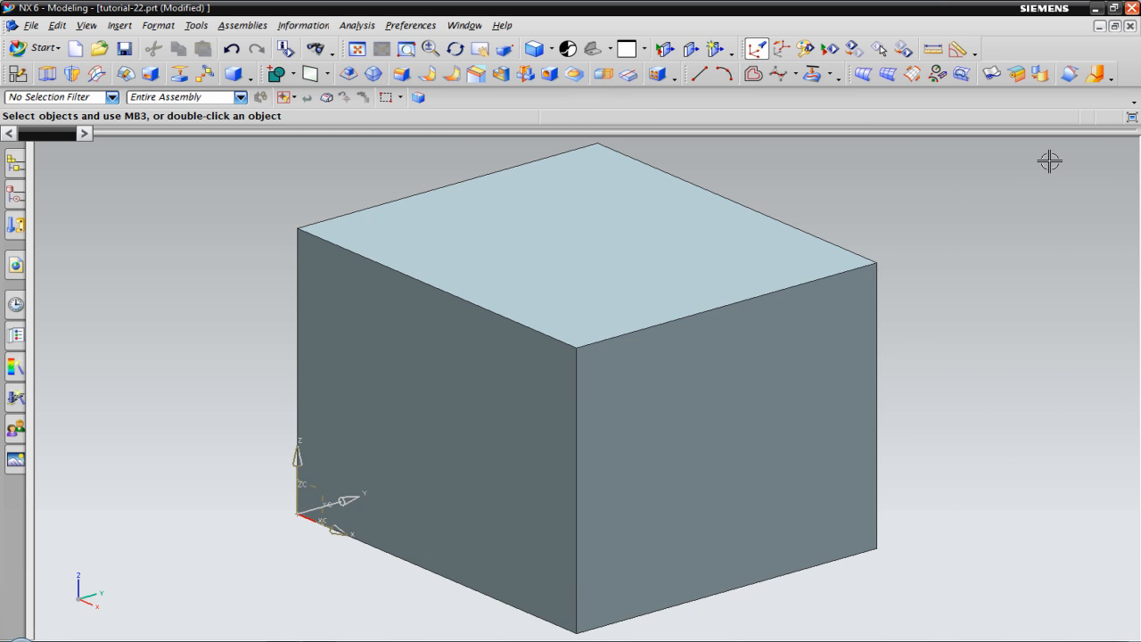
# Shell the block to 1 in thickness, removing the top, front and both side faces to leave the base and back wall
pyautogui.click(501, 75)
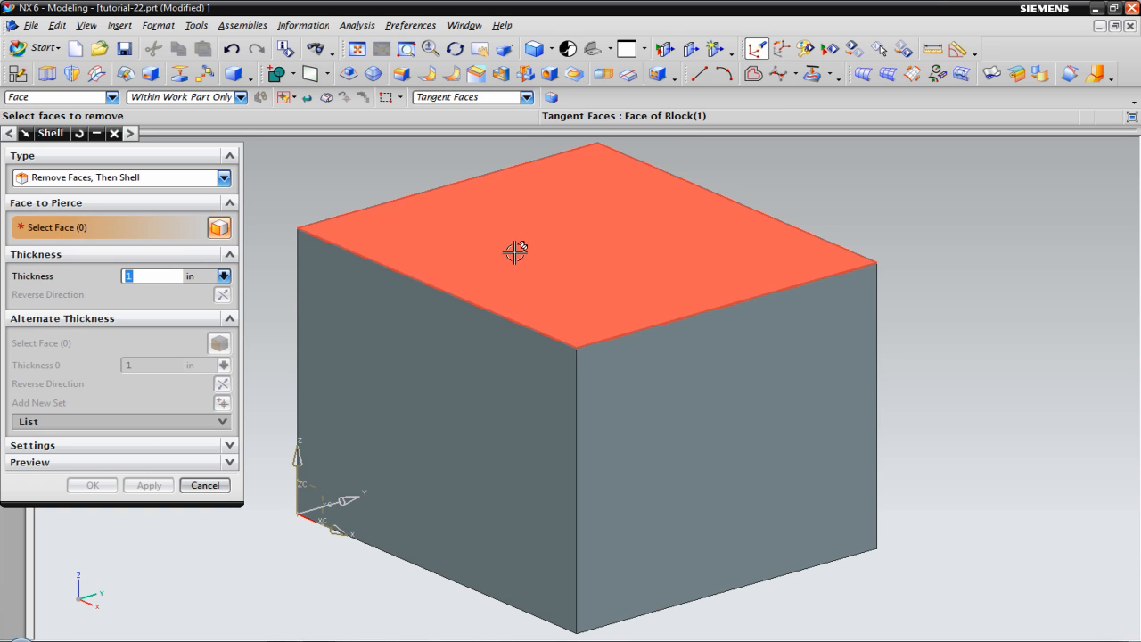
pyautogui.click(579, 230)
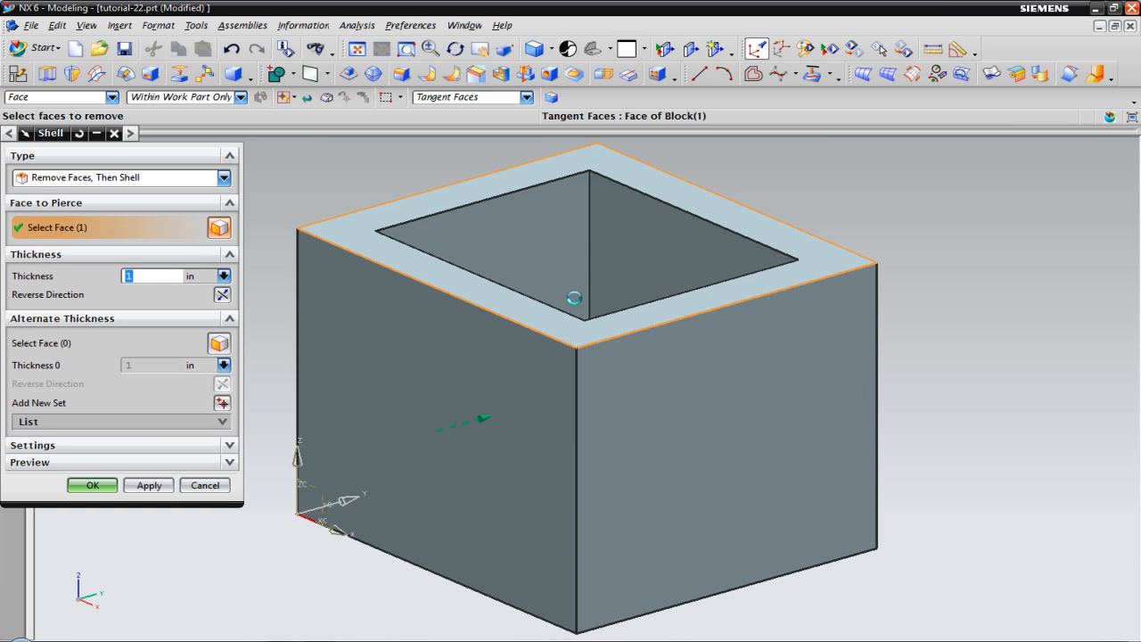
pyautogui.click(466, 400)
pyautogui.click(679, 395)
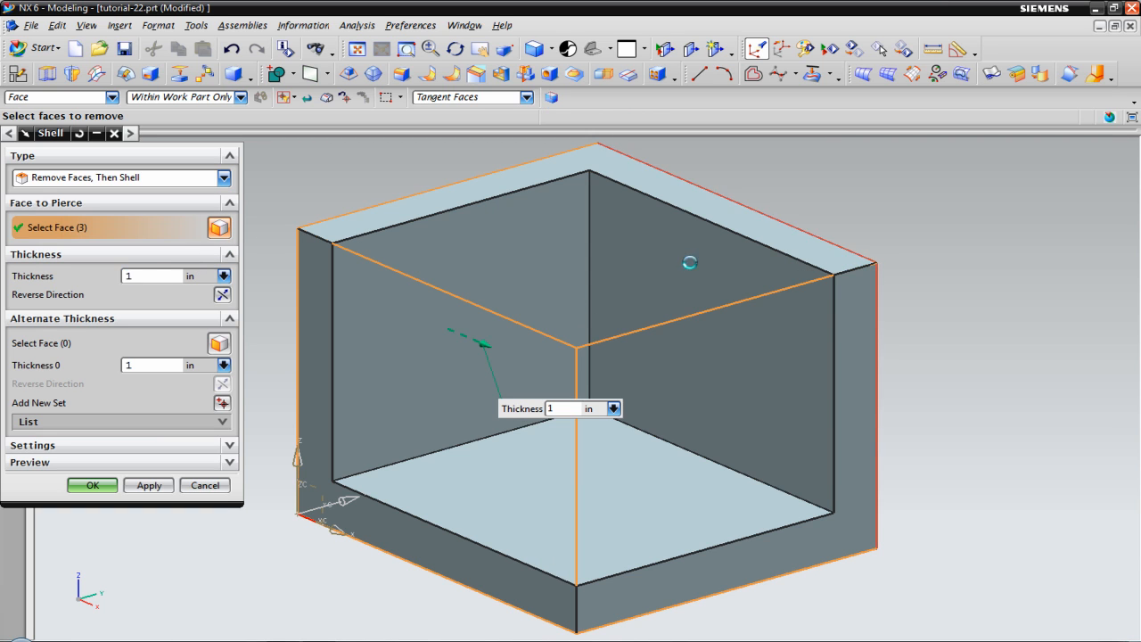
pyautogui.click(687, 260)
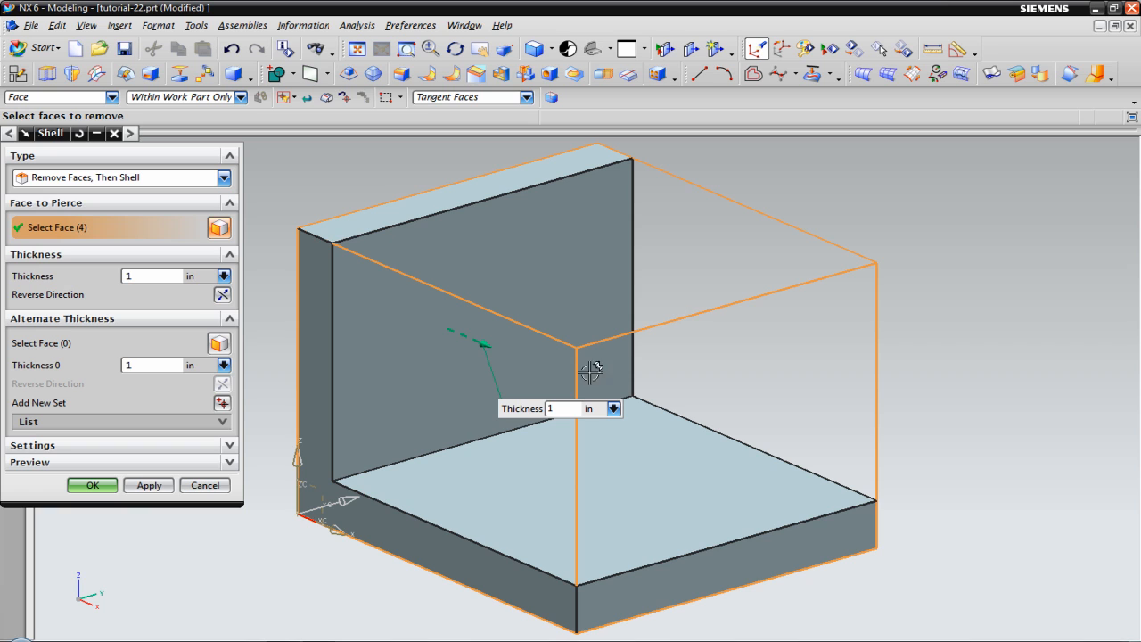
pyautogui.click(93, 485)
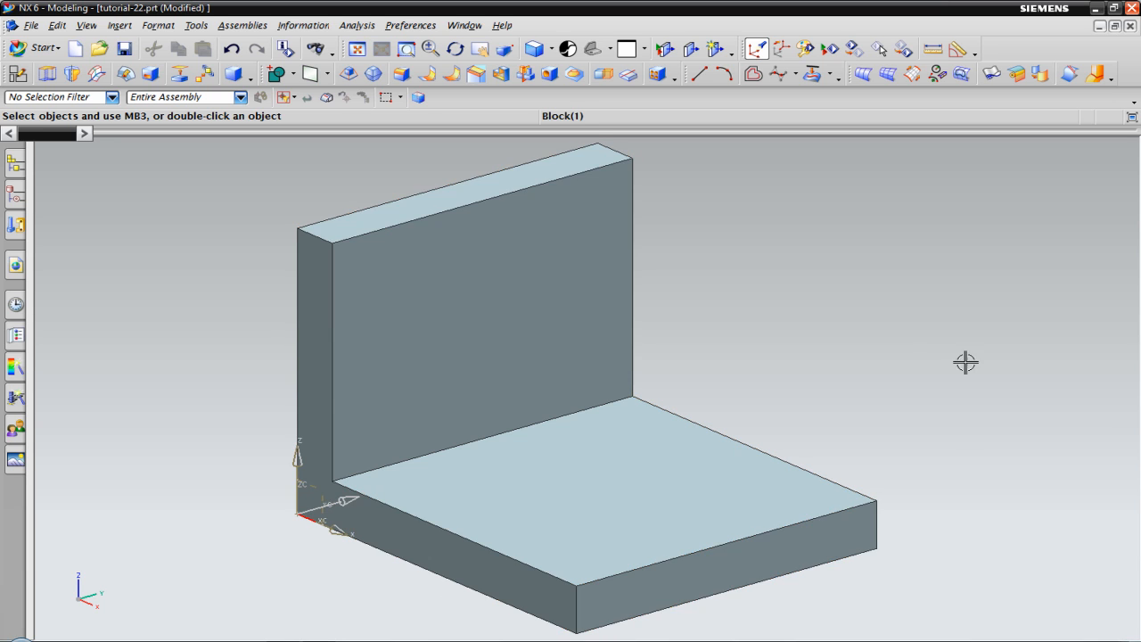
# Blend the two vertical corner edges at the front of the base with a 2 in radius
pyautogui.click(624, 191)
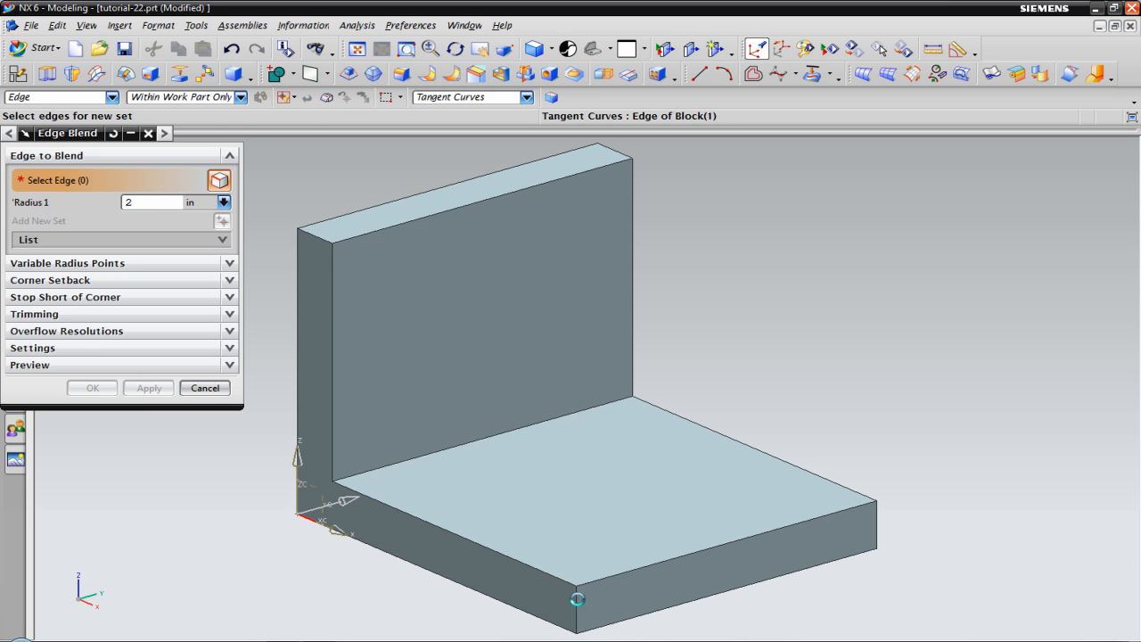
pyautogui.click(580, 599)
pyautogui.moveTo(933, 475); pyautogui.dragTo(664, 606, button='middle')
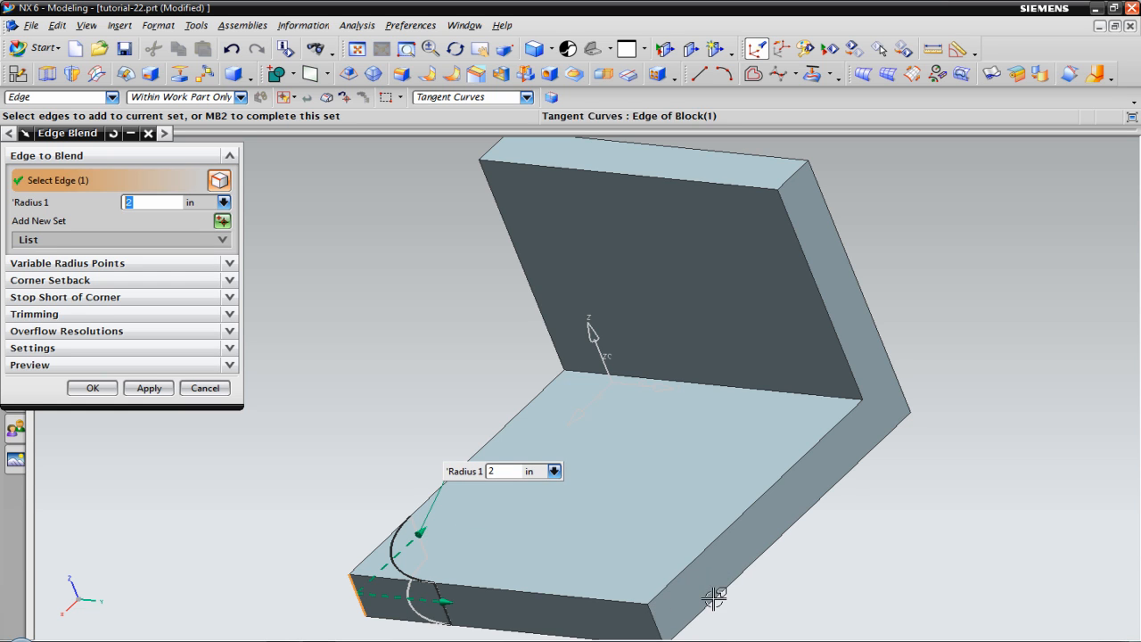
pyautogui.click(653, 619)
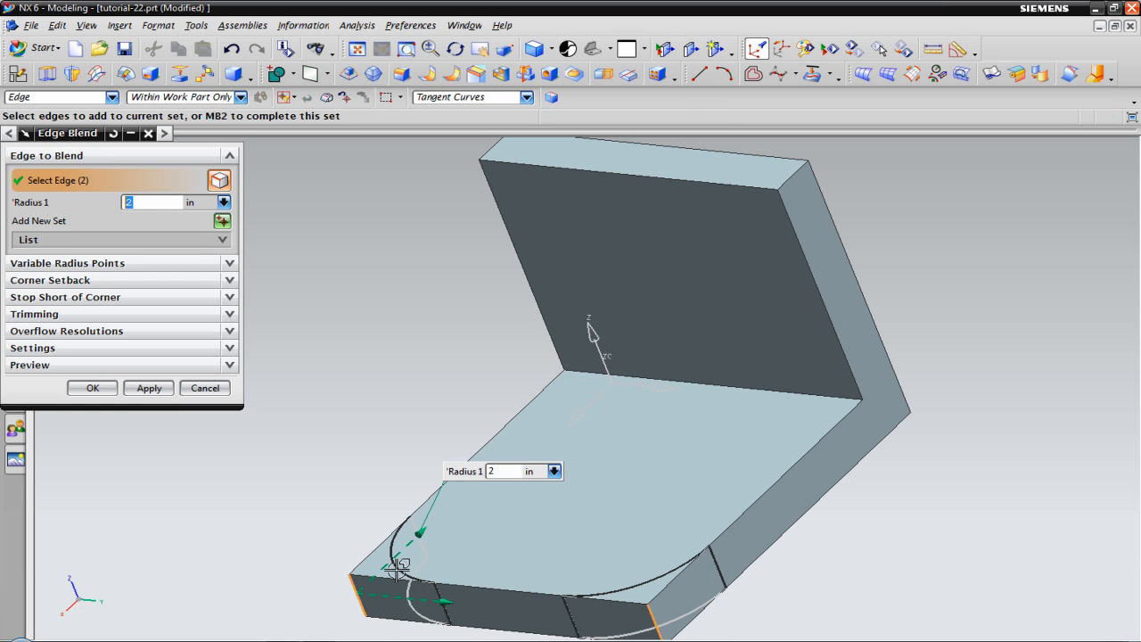
pyautogui.click(92, 388)
pyautogui.moveTo(344, 437); pyautogui.dragTo(420, 438, button='middle')
pyautogui.click(588, 52)
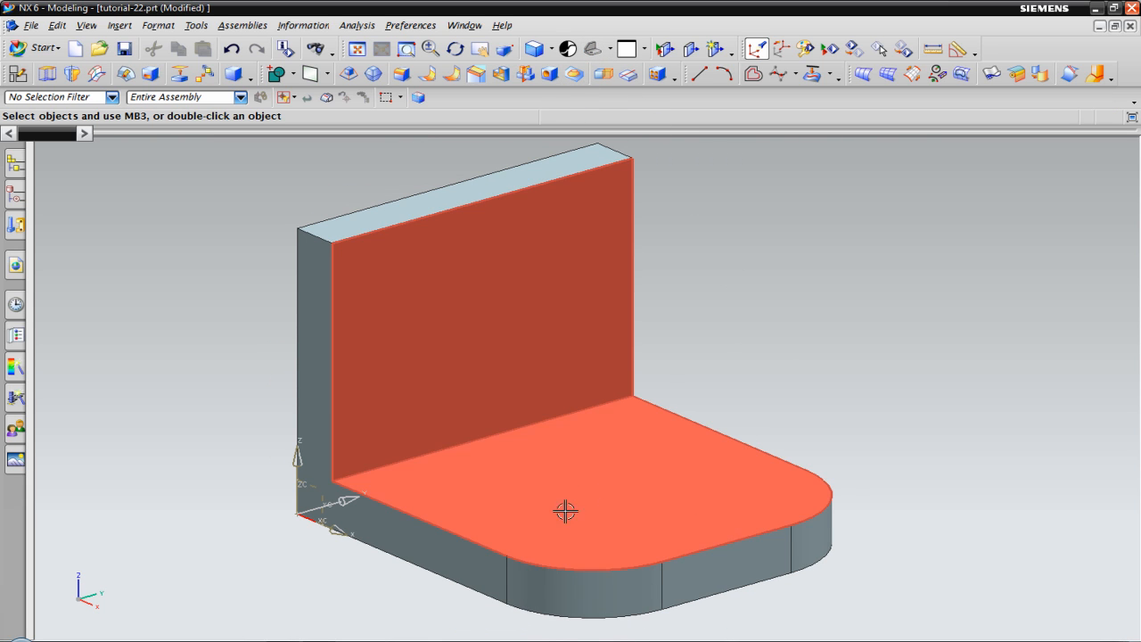
# Start a simple 2 in through-body hole on the base's top face, placing the first centre point at XC -1.5, YC -1.5
pyautogui.click(550, 75)
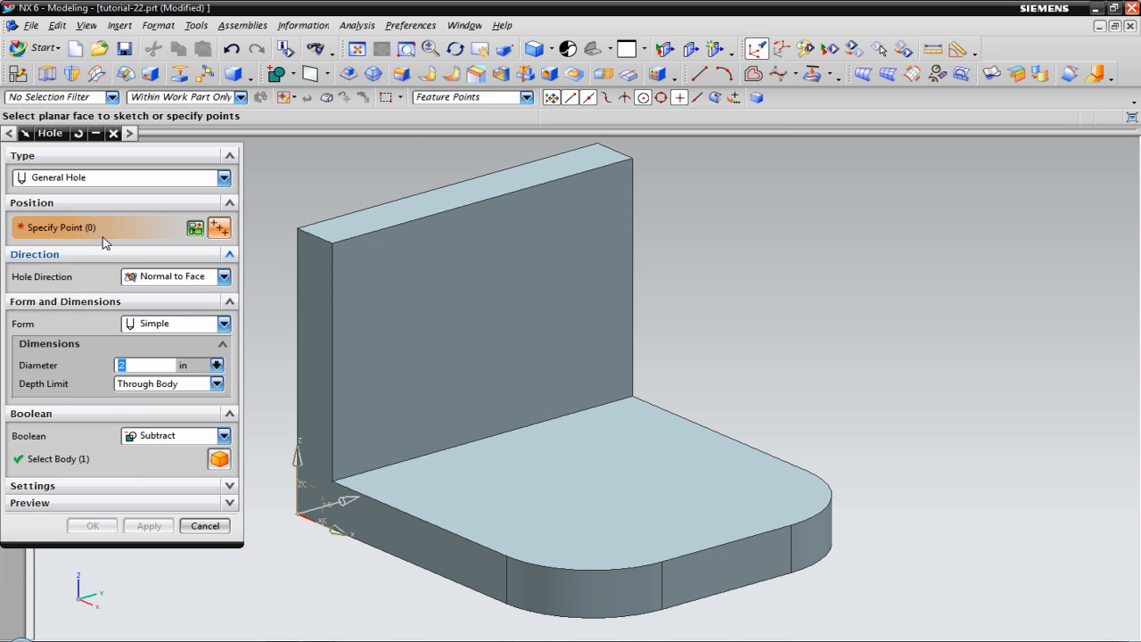
pyautogui.click(629, 499)
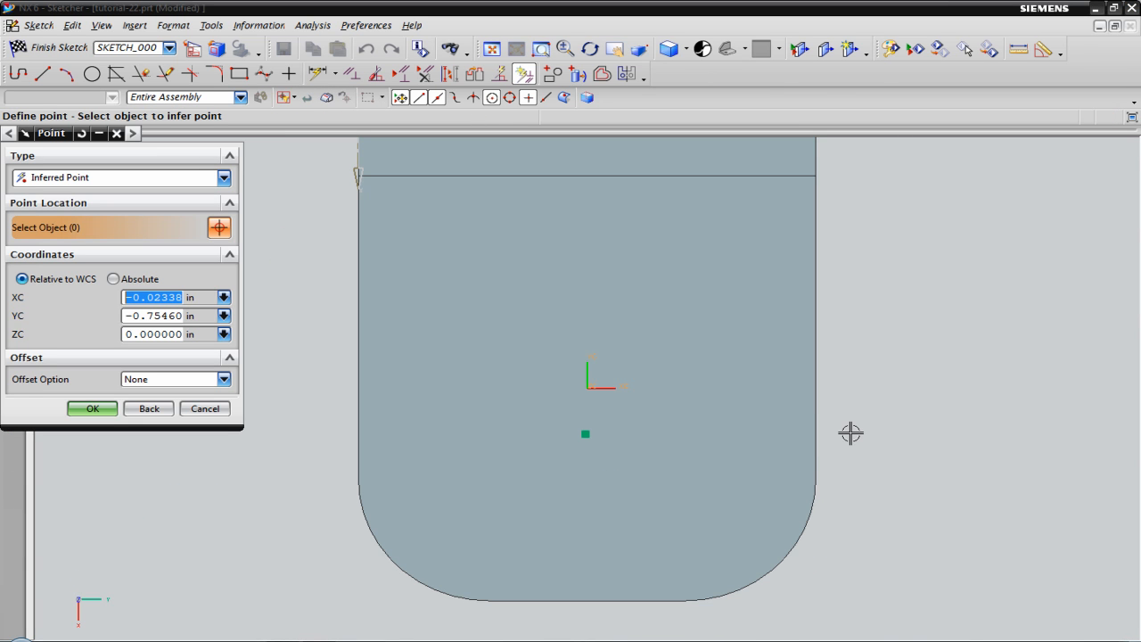
pyautogui.scroll(-1, 860, 444)
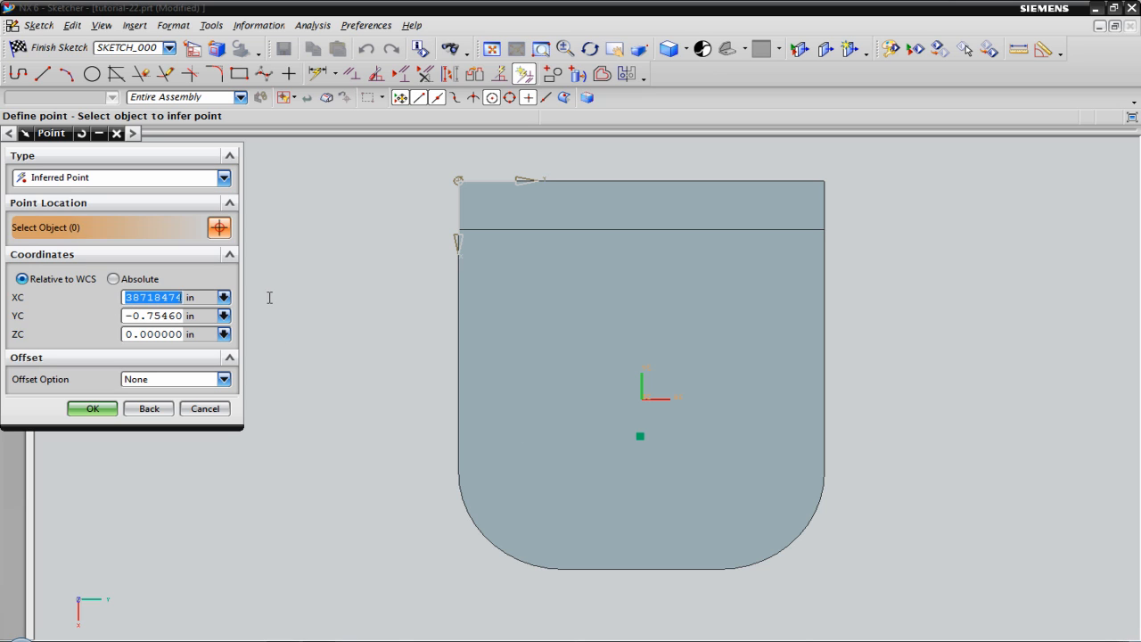
pyautogui.write('-1.5')
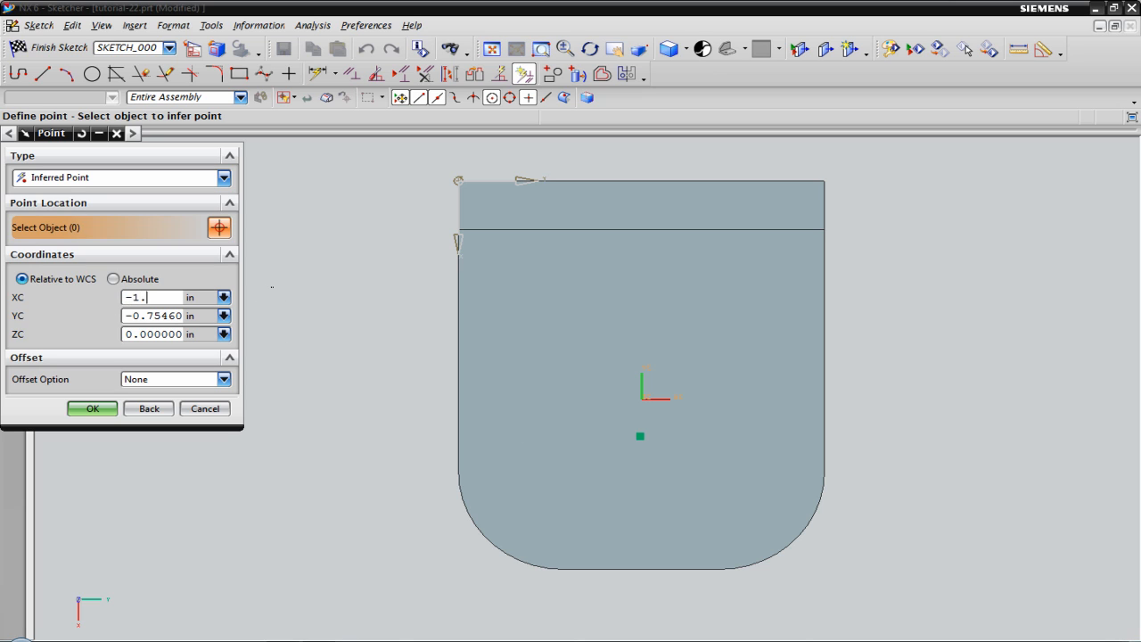
pyautogui.click(126, 315)
pyautogui.moveTo(127, 317); pyautogui.dragTo(248, 319)
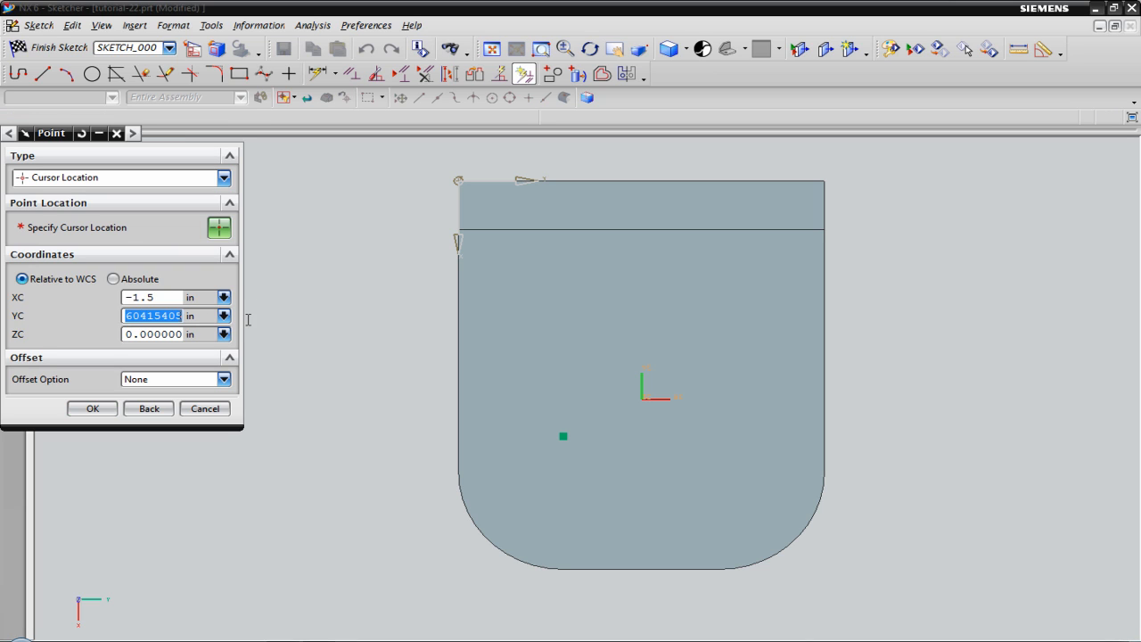
pyautogui.write('-1.5')
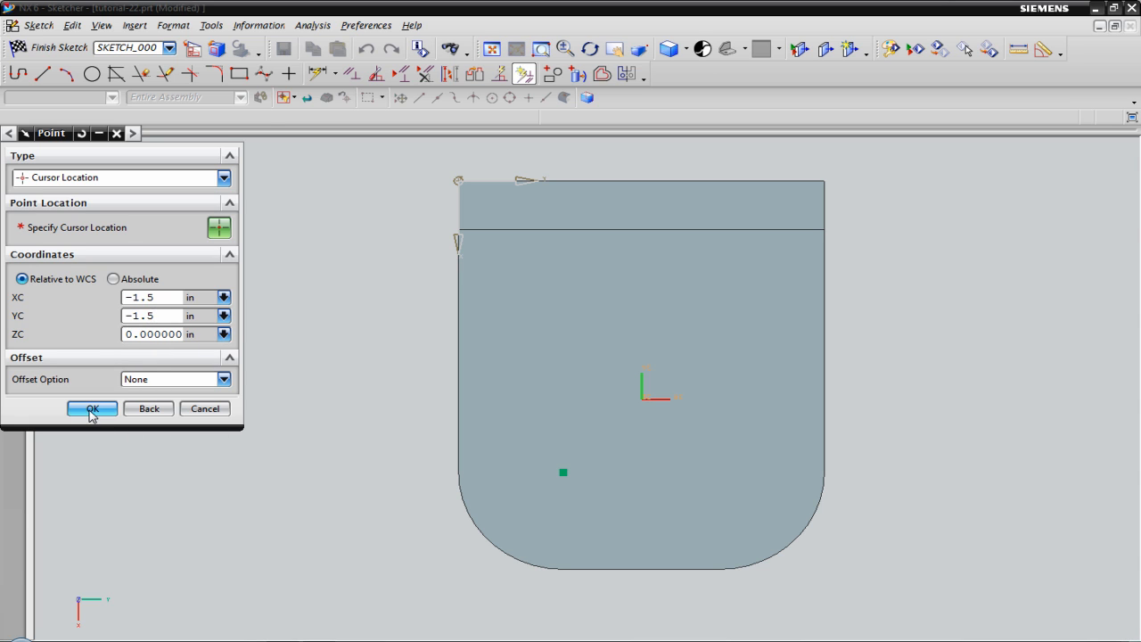
pyautogui.click(90, 407)
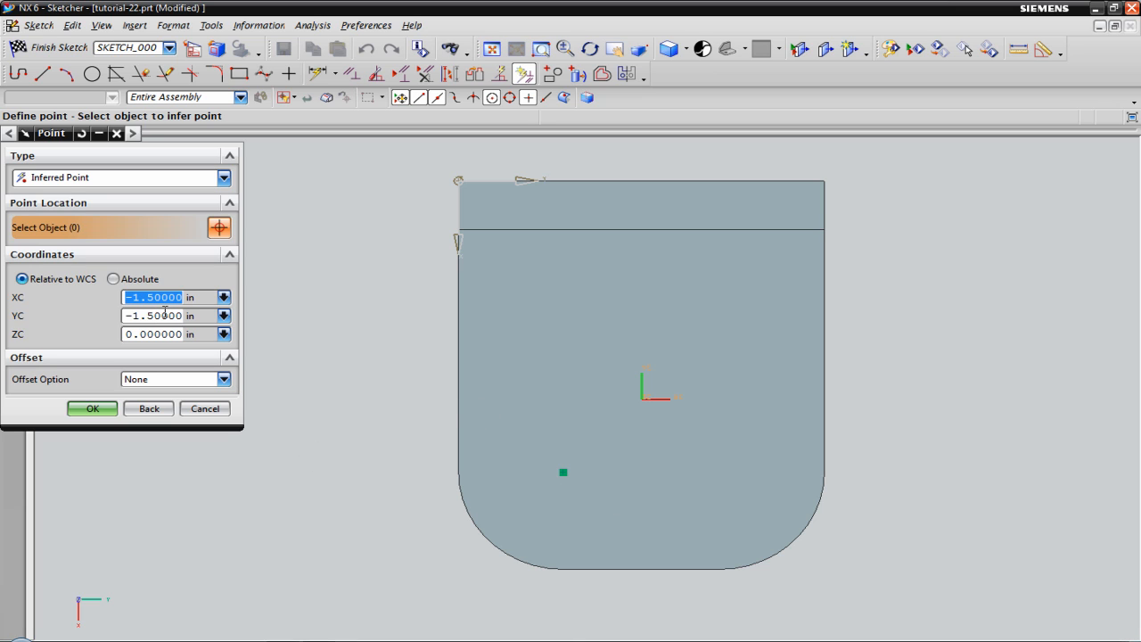
# Add the second hole centre point at XC 1.5, YC -1.5 and finish the point sketch
pyautogui.write('1.5')
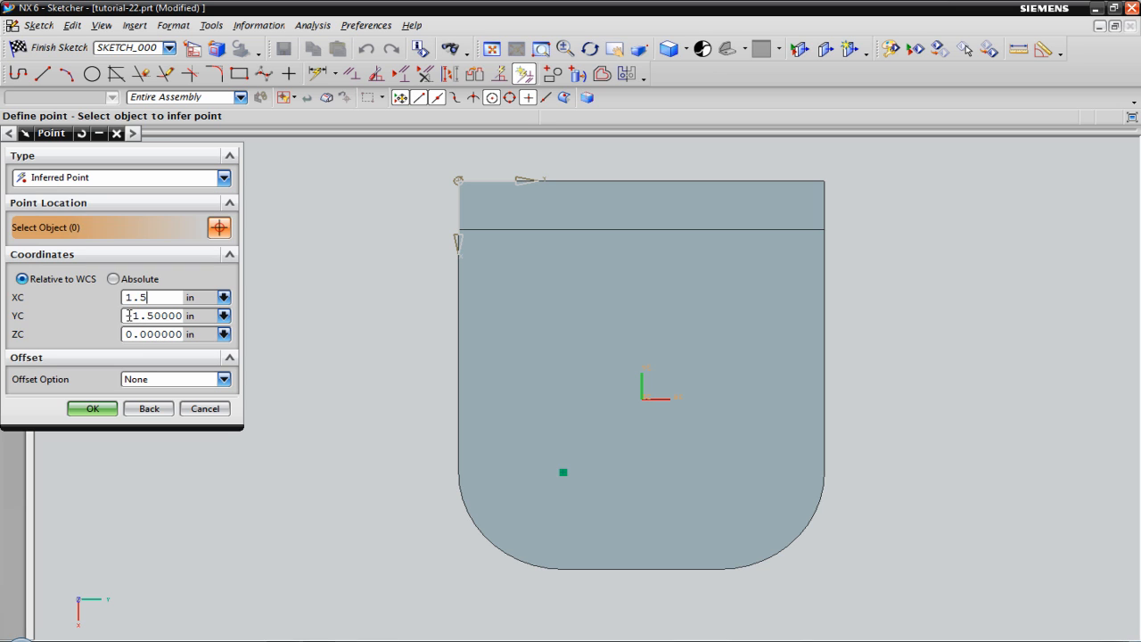
pyautogui.click(128, 314)
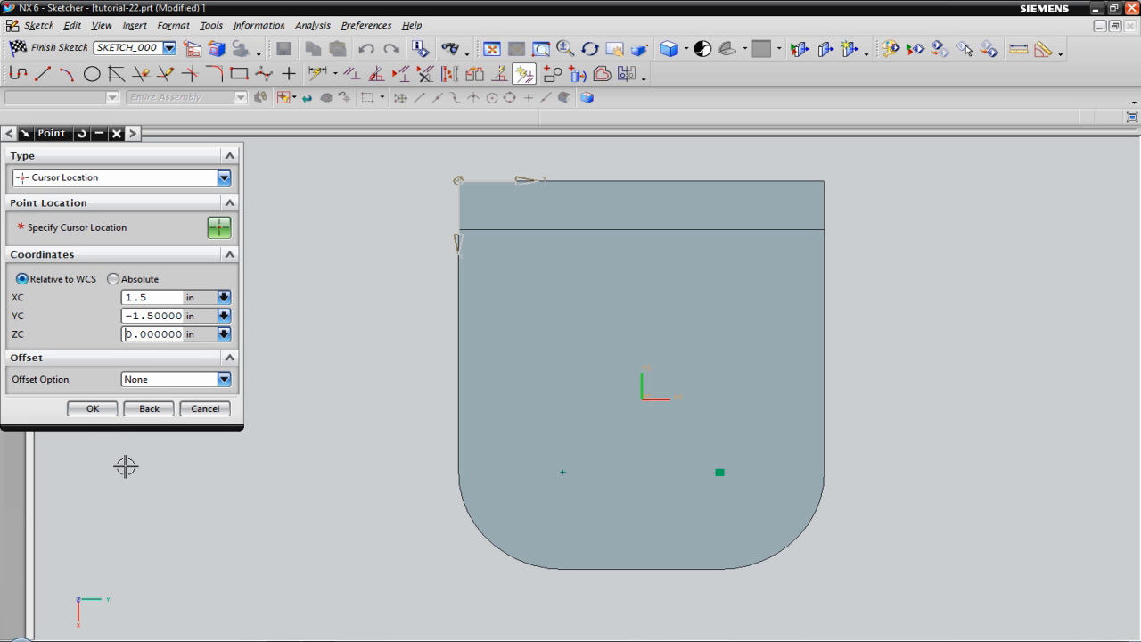
pyautogui.click(93, 408)
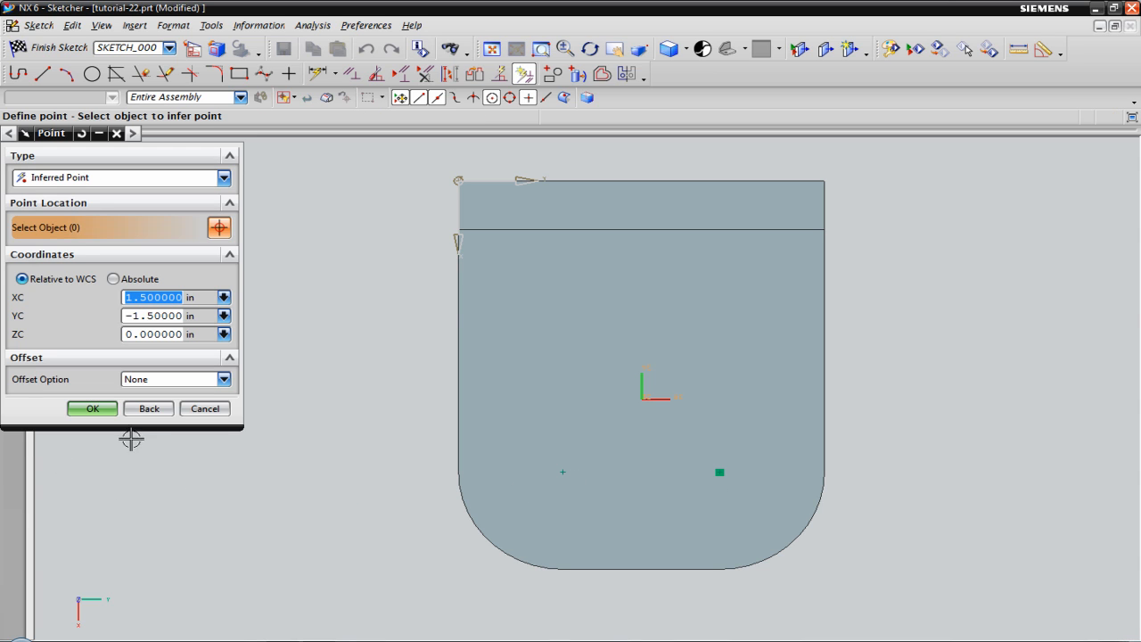
pyautogui.click(205, 410)
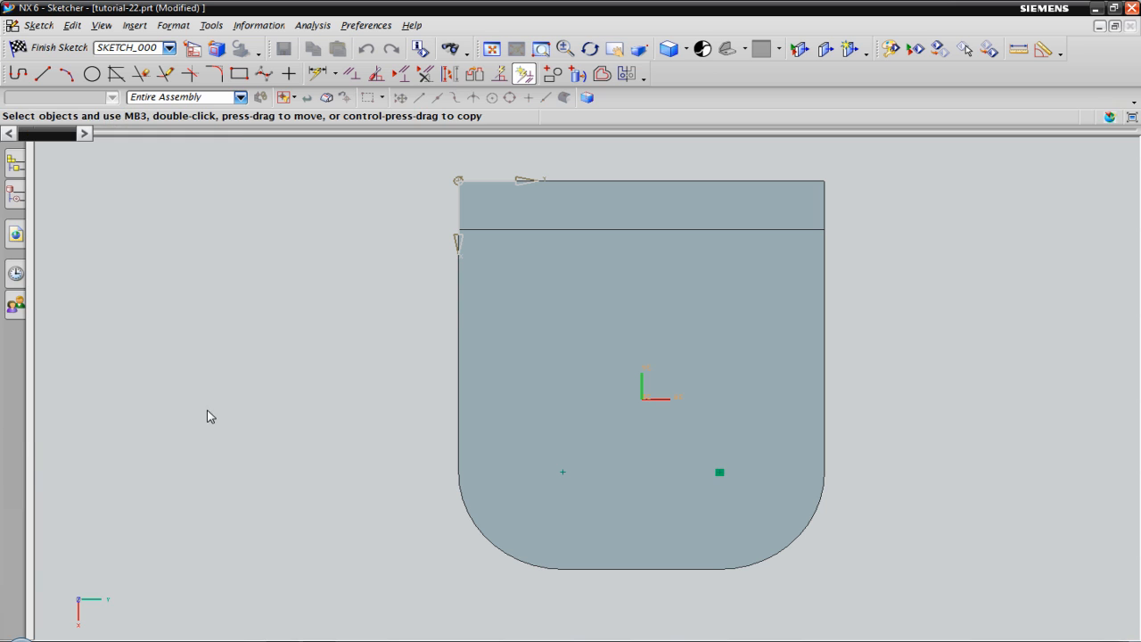
pyautogui.click(51, 50)
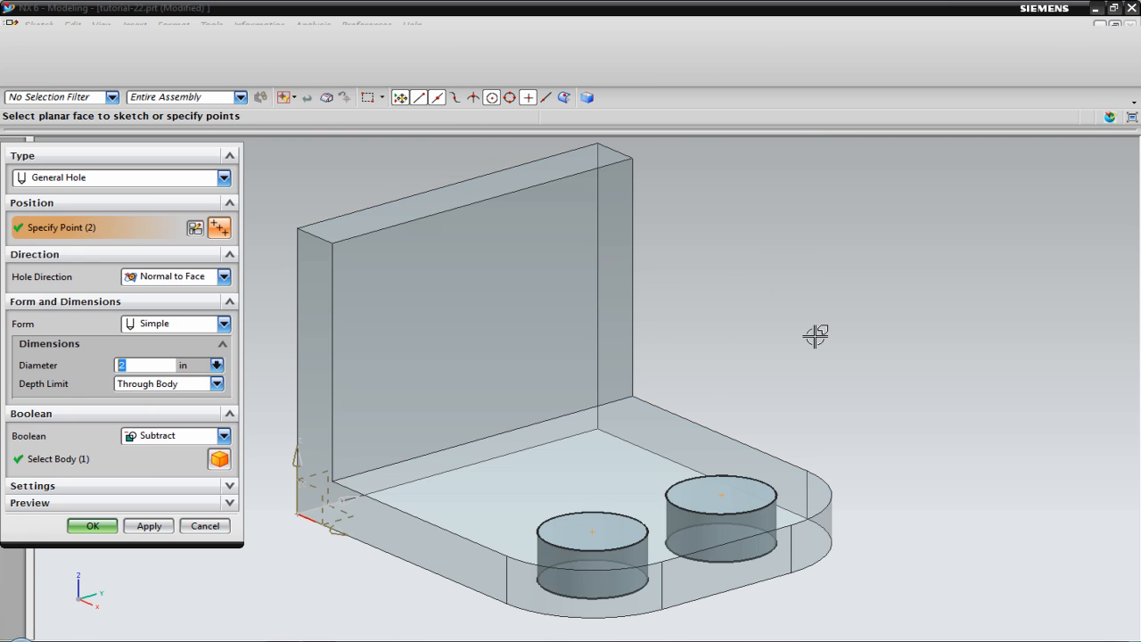
# Create the two 2 in holes in the base with the Through Body depth limit, subtracting them from the bracket body
pyautogui.scroll(-2, 815, 336)
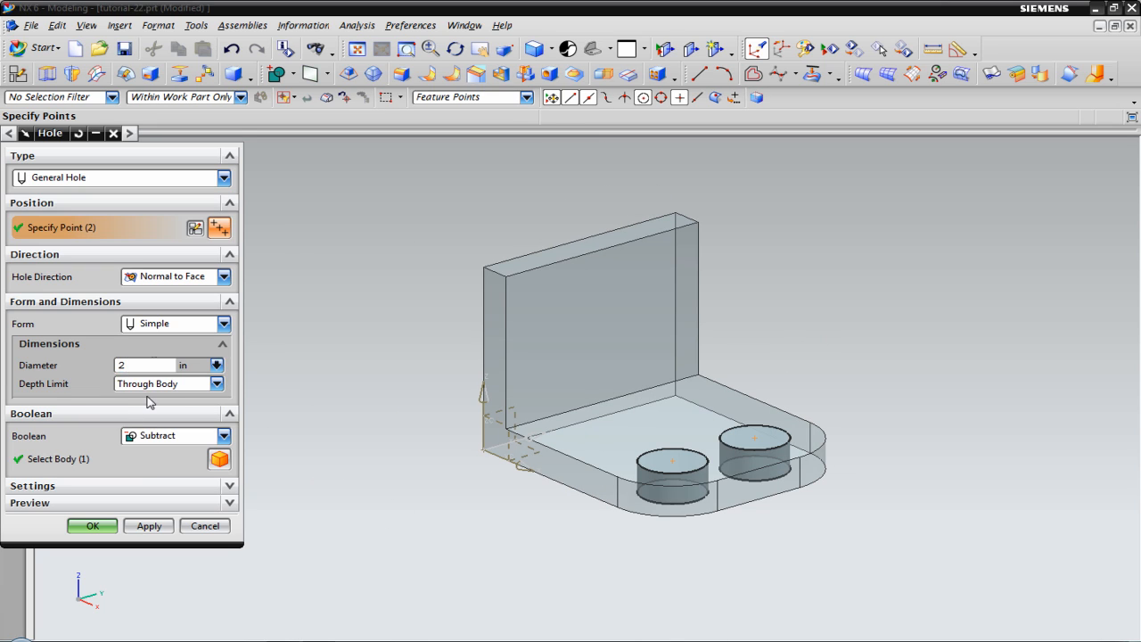
pyautogui.click(189, 386)
pyautogui.click(189, 439)
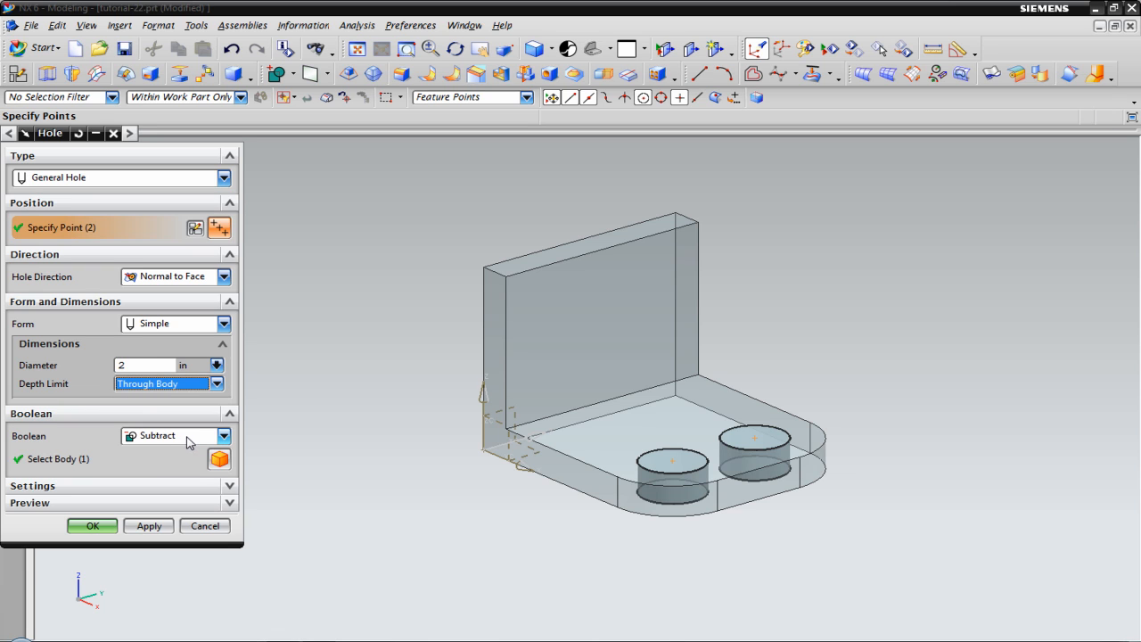
pyautogui.click(223, 435)
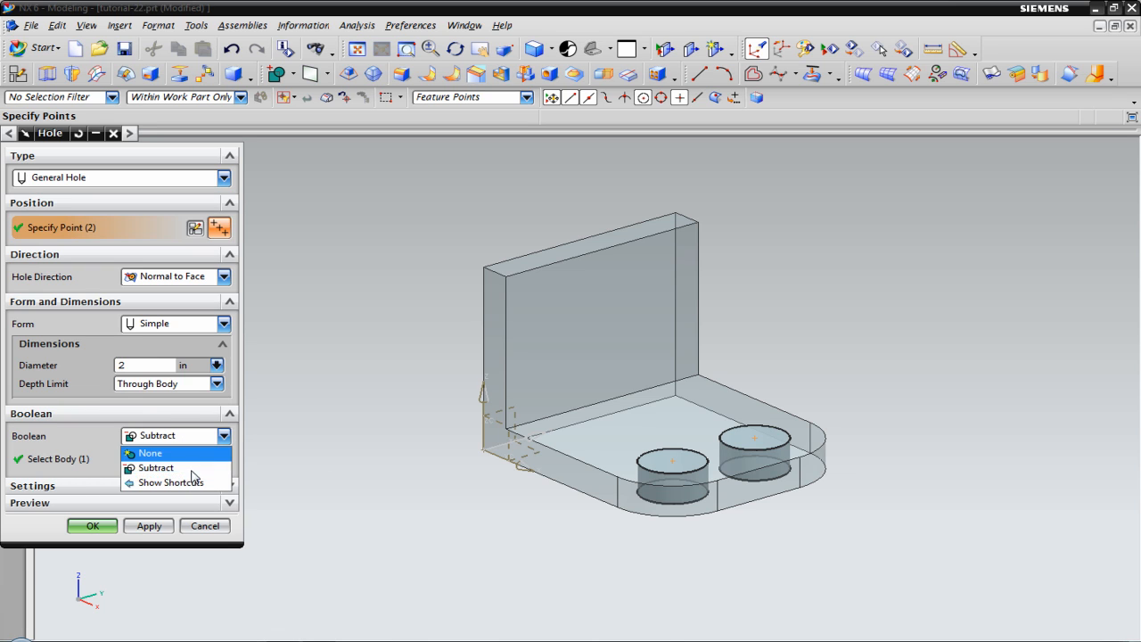
pyautogui.click(189, 467)
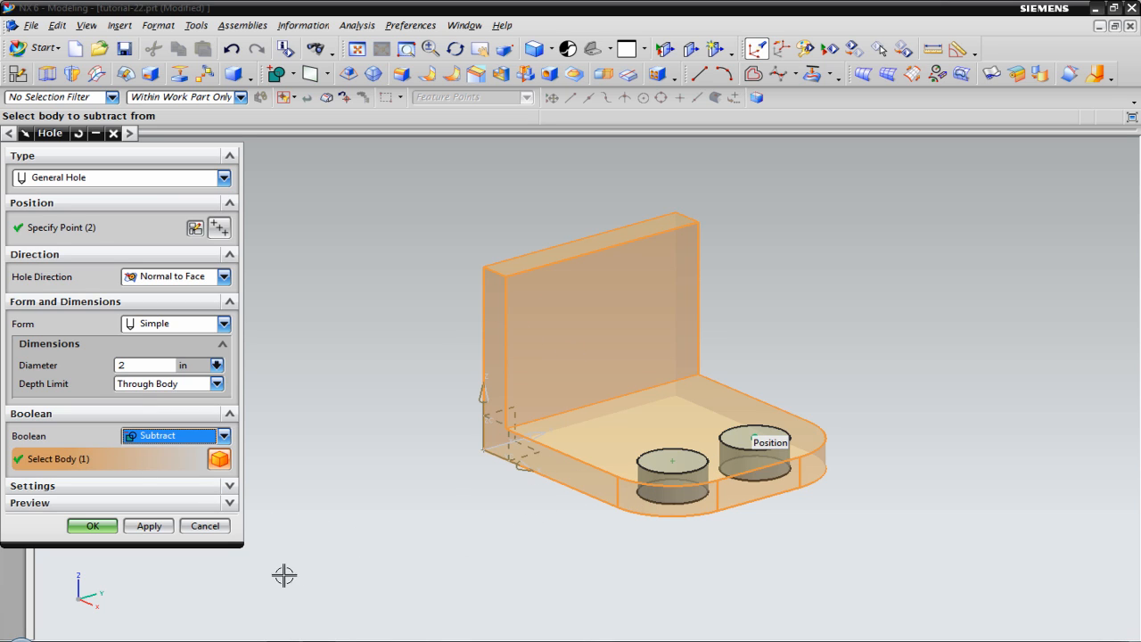
pyautogui.click(92, 525)
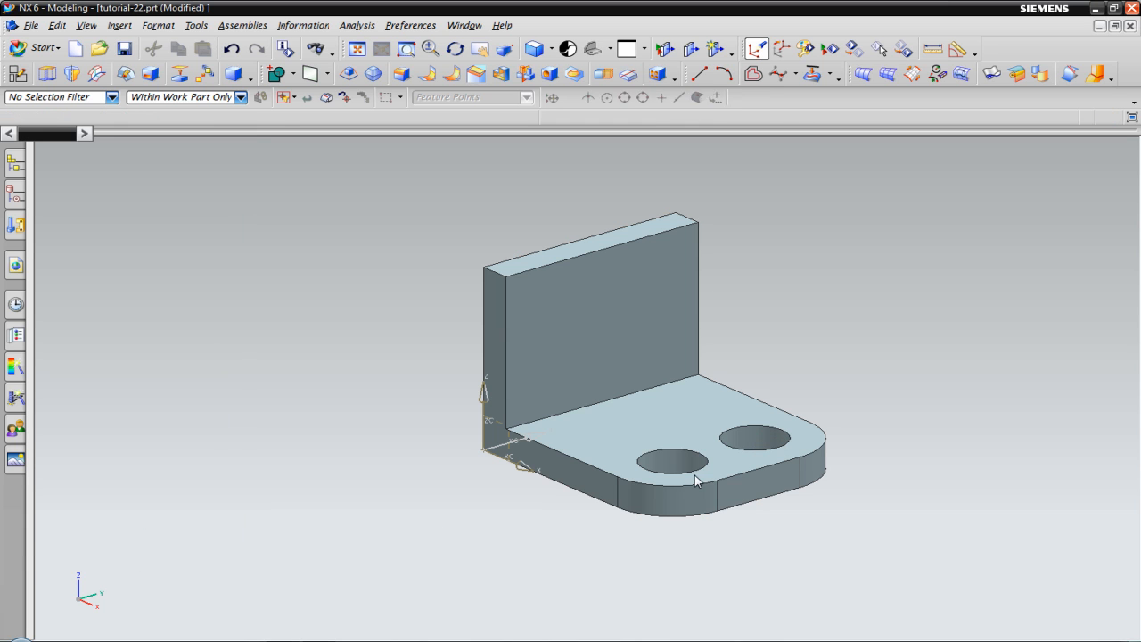
# Create a Bisector datum plane midway between the bracket's two opposite side faces
pyautogui.scroll(4, 779, 374)
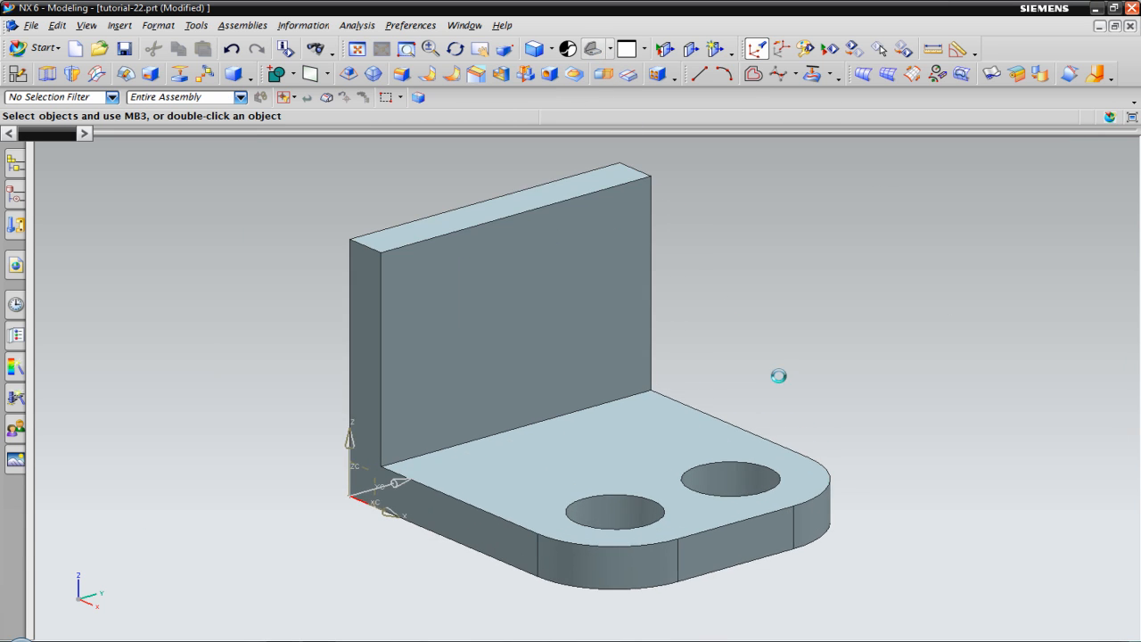
pyautogui.moveTo(802, 360)
pyautogui.mouseDown(button='middle')
pyautogui.moveTo(825, 400)
pyautogui.moveTo(785, 359)
pyautogui.mouseUp(button='middle')
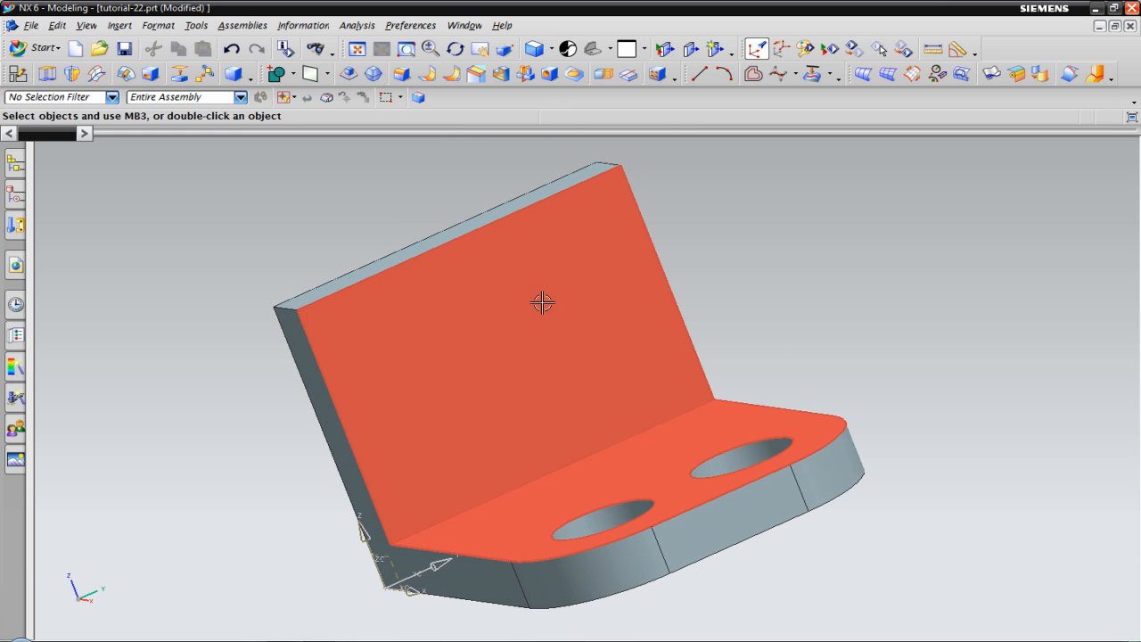
pyautogui.moveTo(818, 265); pyautogui.dragTo(805, 283, button='middle')
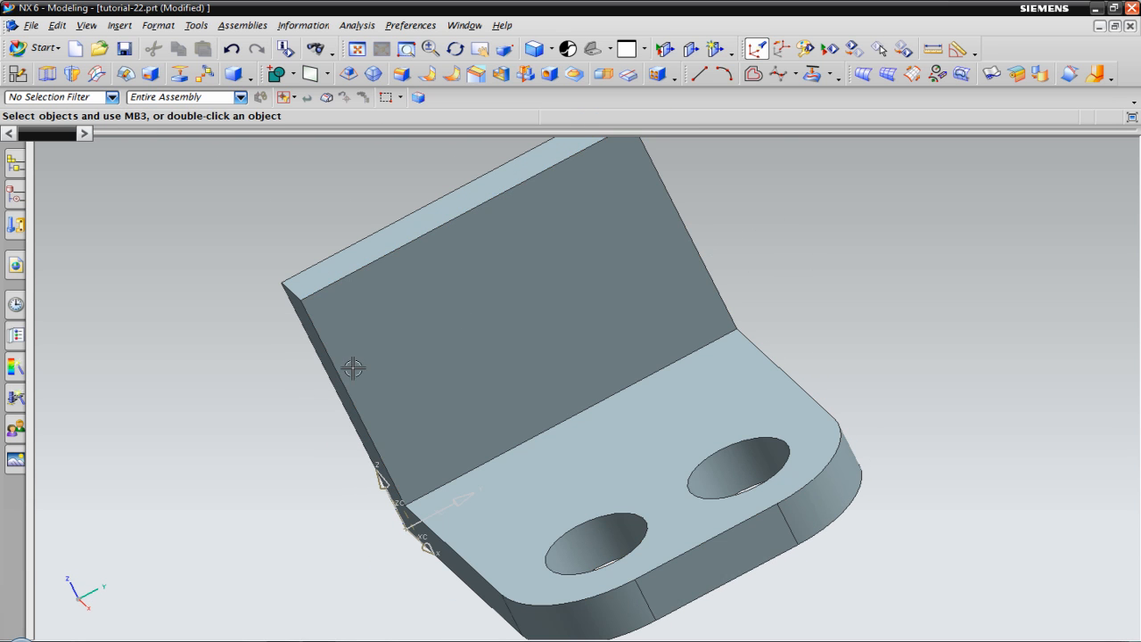
pyautogui.click(312, 79)
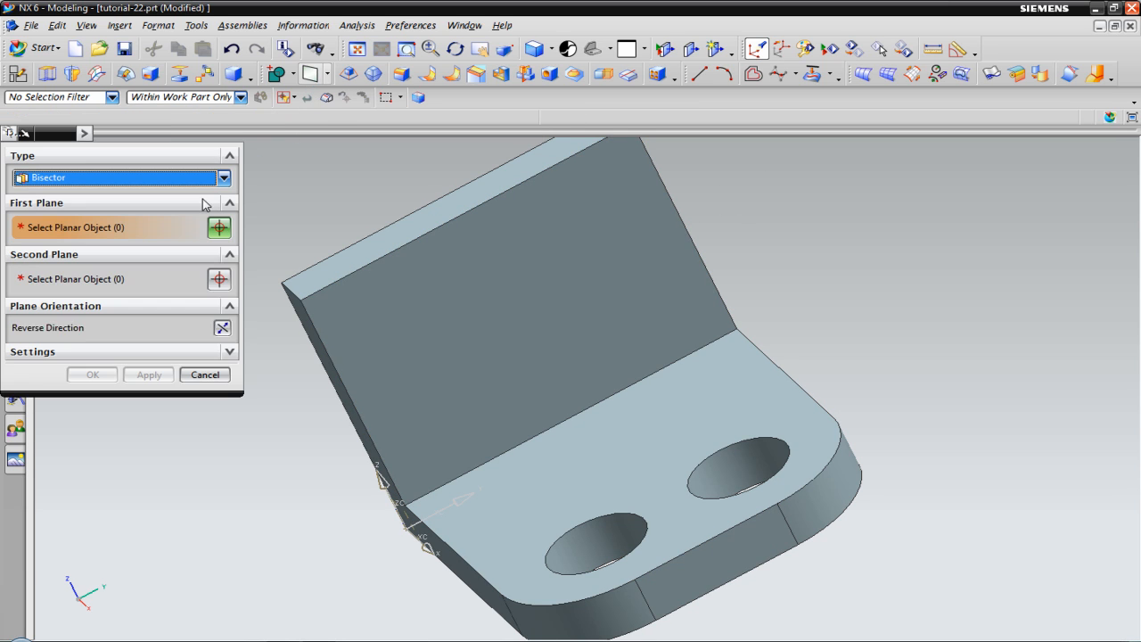
pyautogui.click(223, 178)
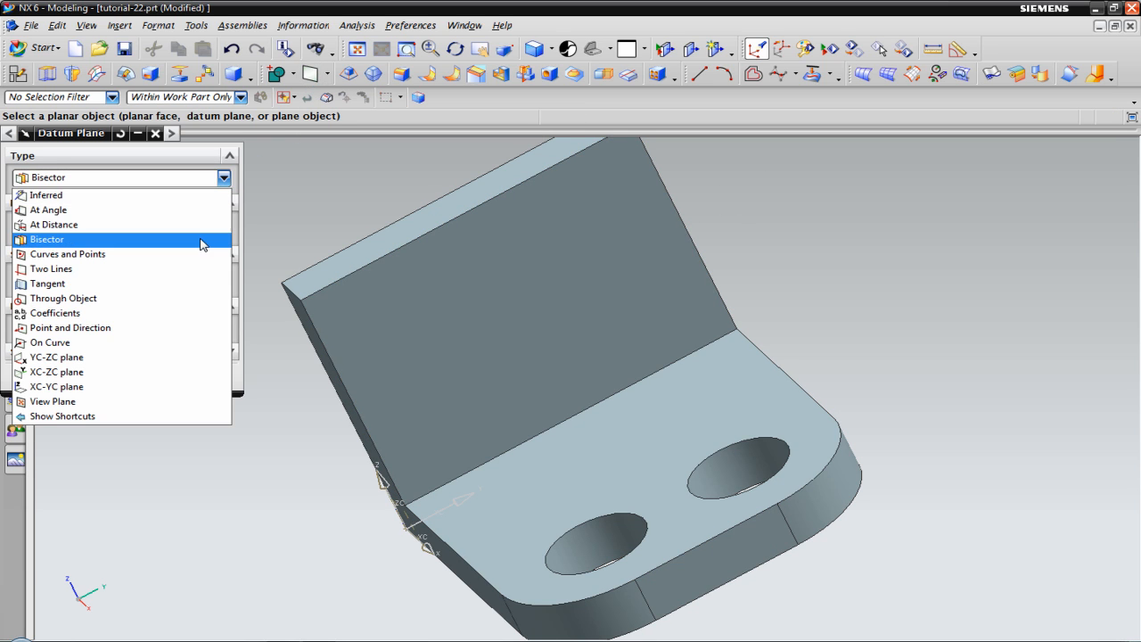
pyautogui.click(202, 245)
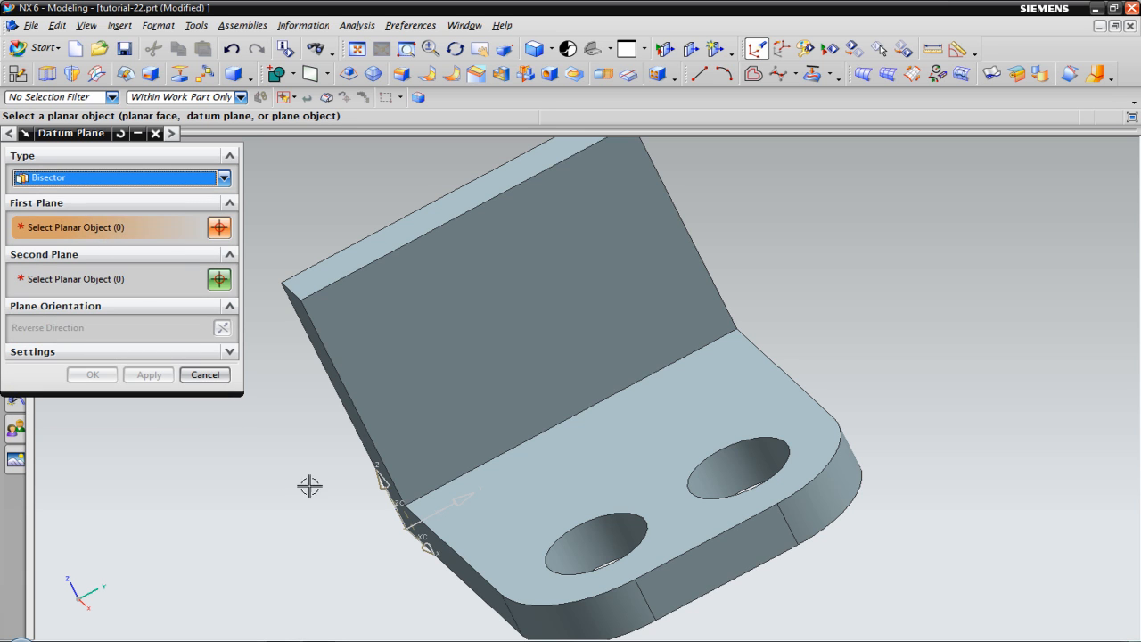
pyautogui.moveTo(312, 491); pyautogui.dragTo(377, 466, button='middle')
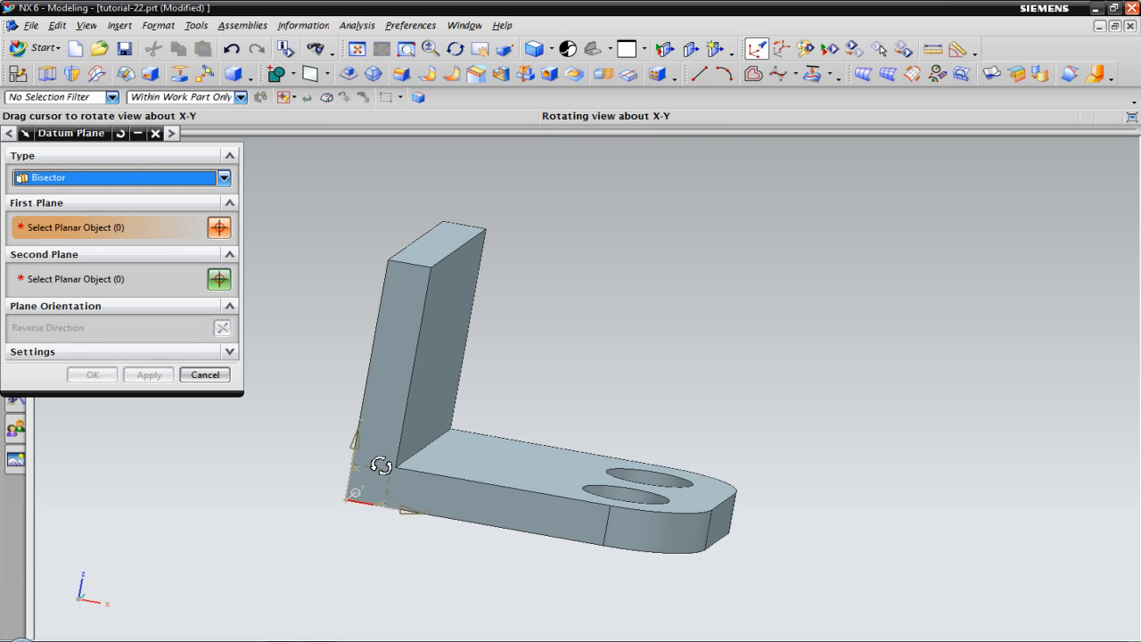
pyautogui.click(391, 385)
pyautogui.moveTo(751, 329); pyautogui.dragTo(757, 385, button='middle')
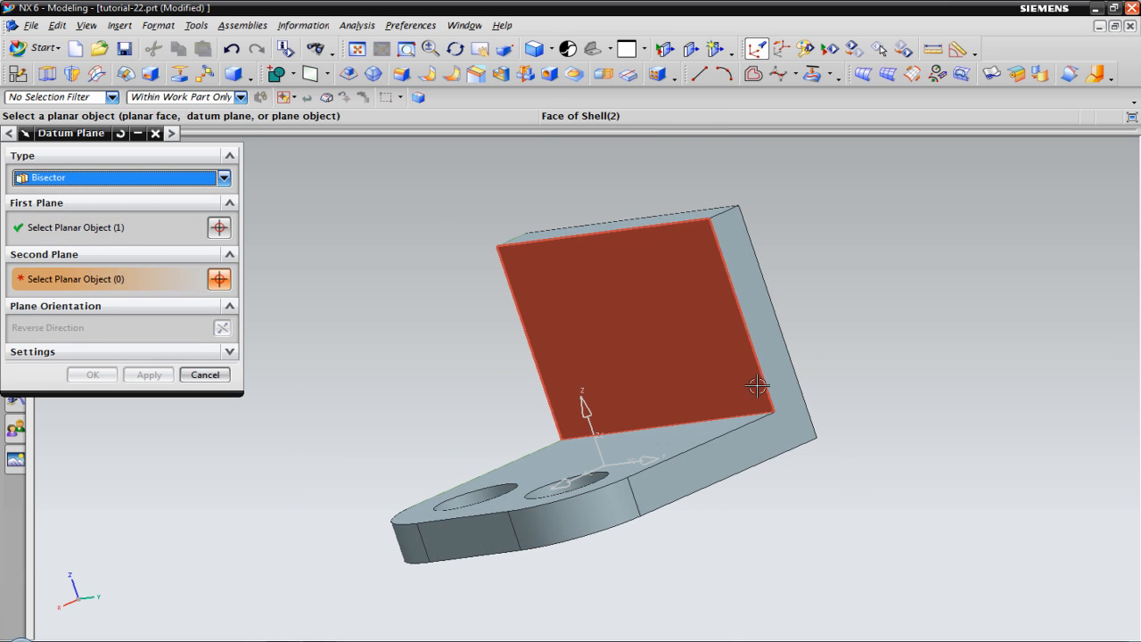
pyautogui.click(771, 365)
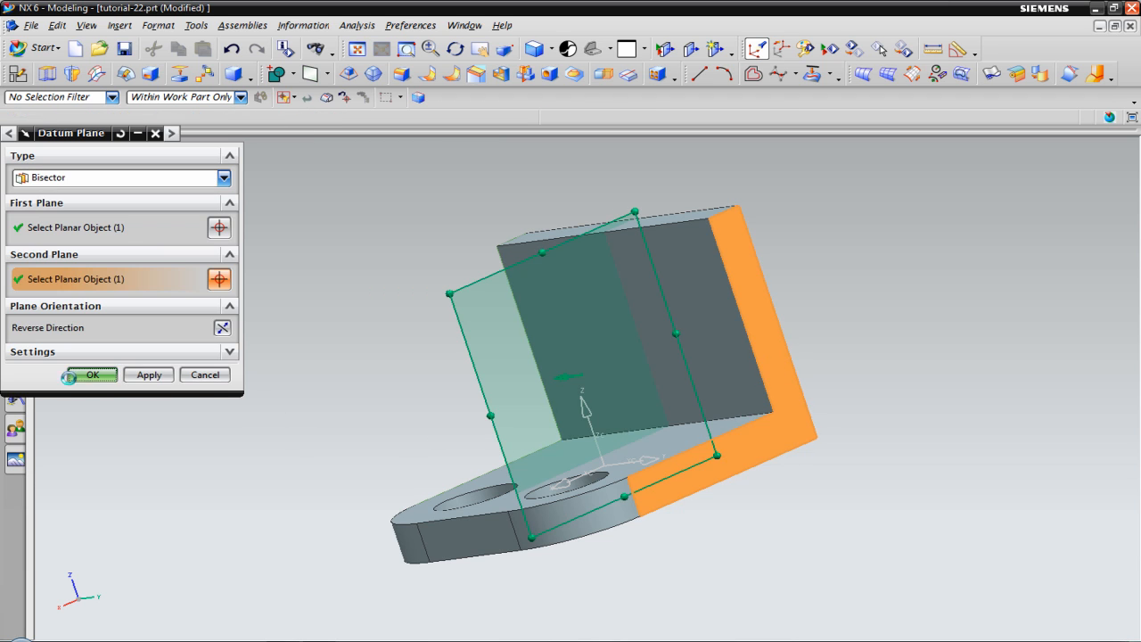
pyautogui.click(92, 375)
# Define a rectangular slot on the back wall's inner face, aligned with the bisector datum plane, 3 in long, 1 in wide and 1 in deep
pyautogui.moveTo(244, 382); pyautogui.dragTo(317, 386, button='middle')
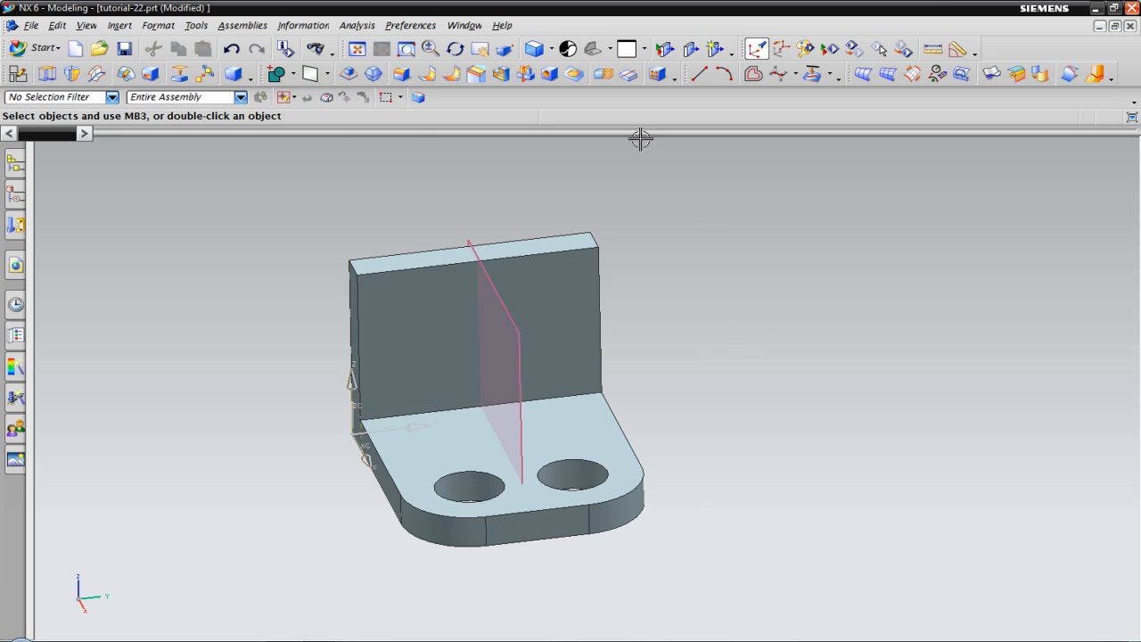
pyautogui.click(148, 75)
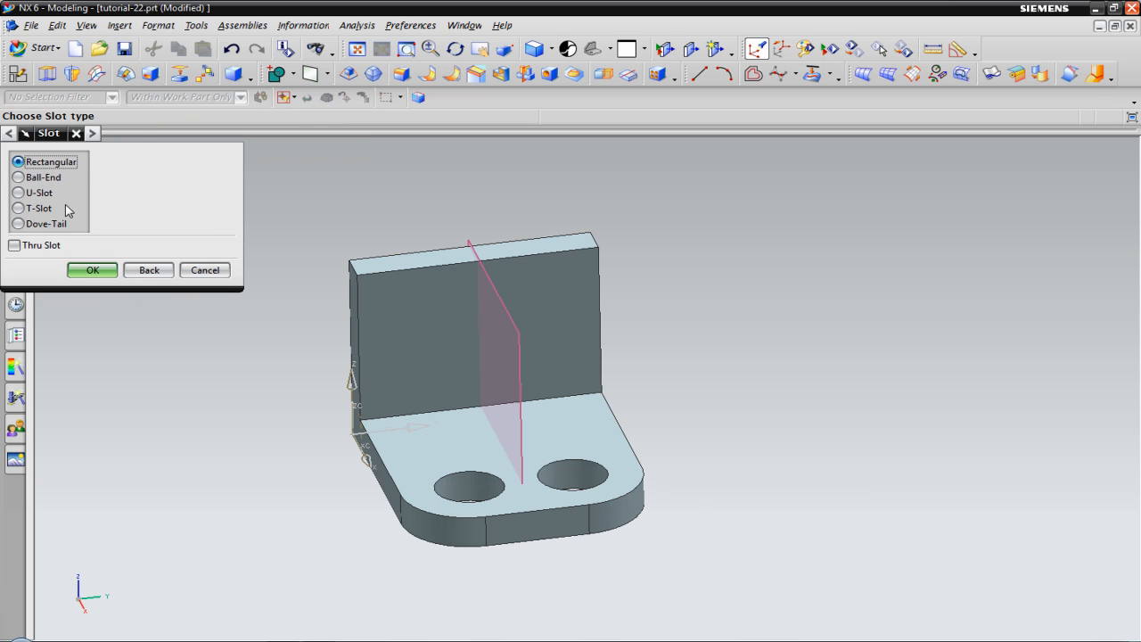
pyautogui.click(87, 273)
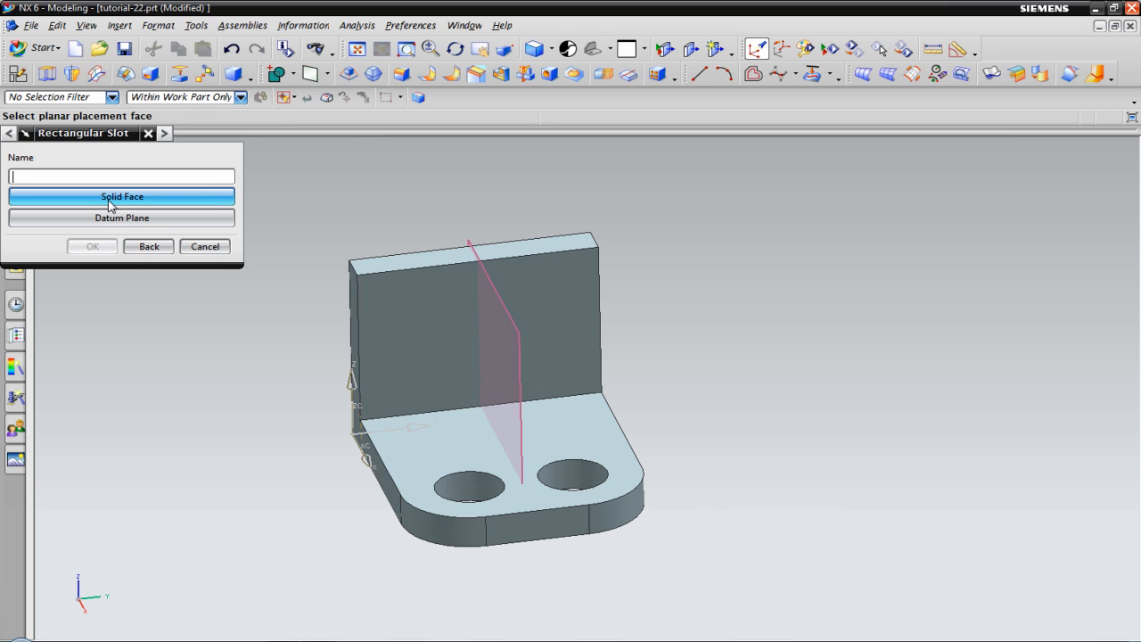
pyautogui.click(450, 333)
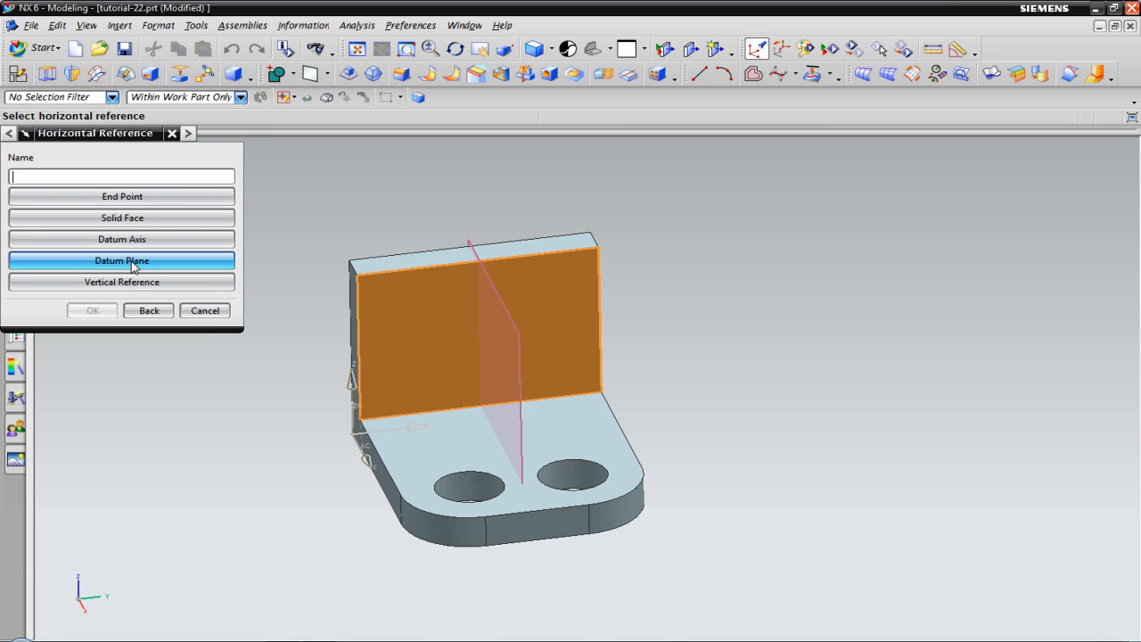
pyautogui.click(520, 421)
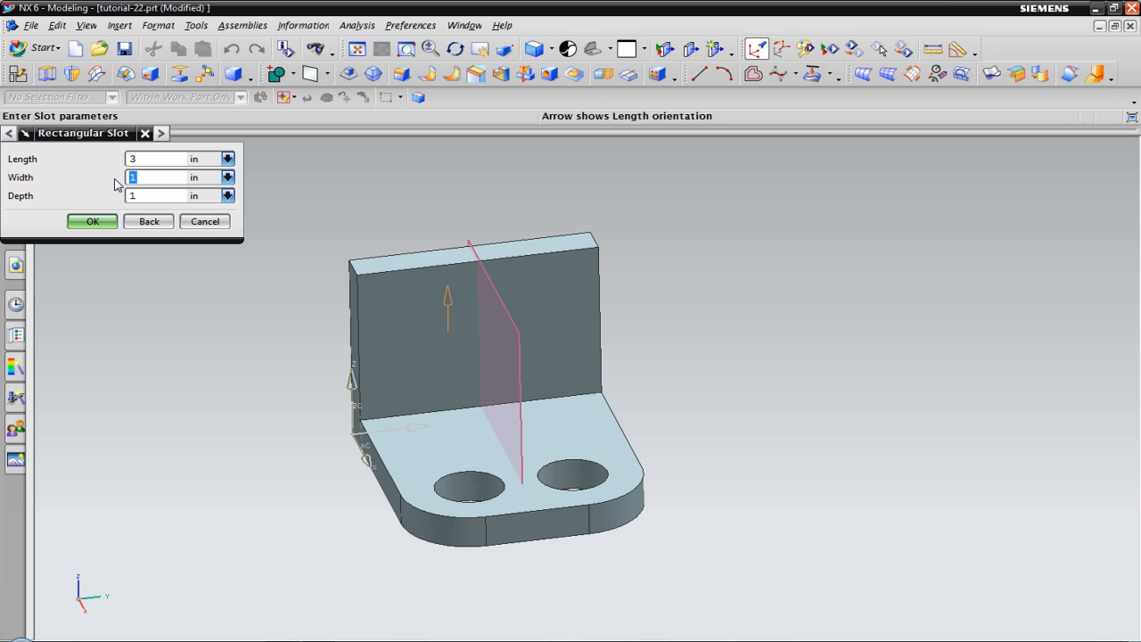
pyautogui.press('Tab')
pyautogui.click(93, 222)
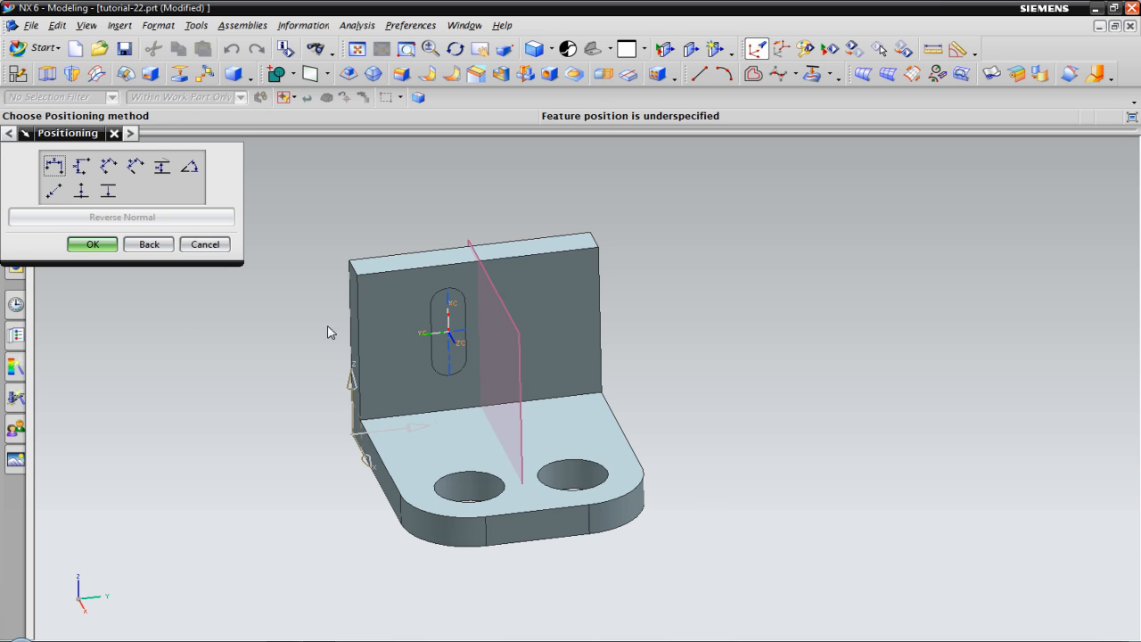
# Position the slot's upper arc centre 1.5 in below the back wall's top edge, working in a view square to the wall
pyautogui.click(643, 49)
pyautogui.click(642, 107)
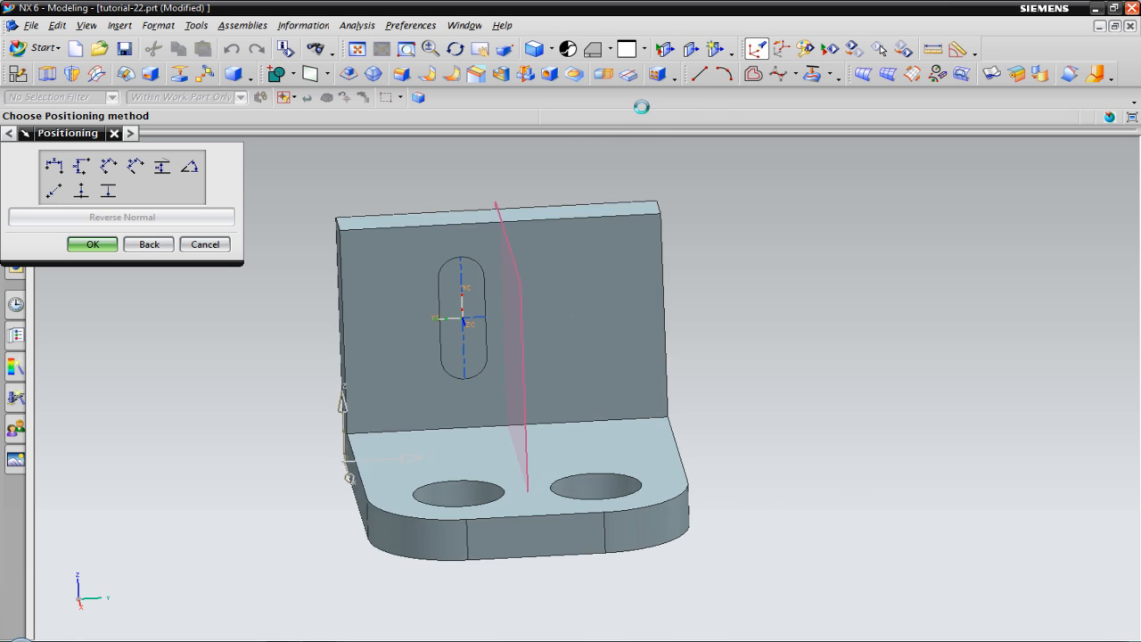
pyautogui.click(16, 304)
pyautogui.click(55, 167)
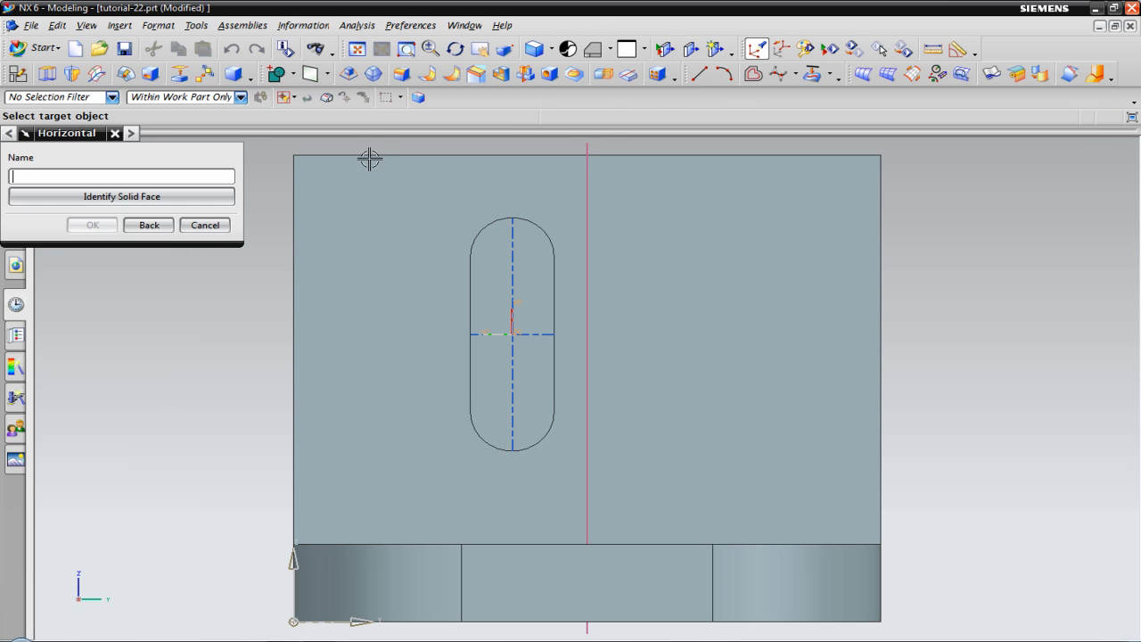
pyautogui.click(377, 155)
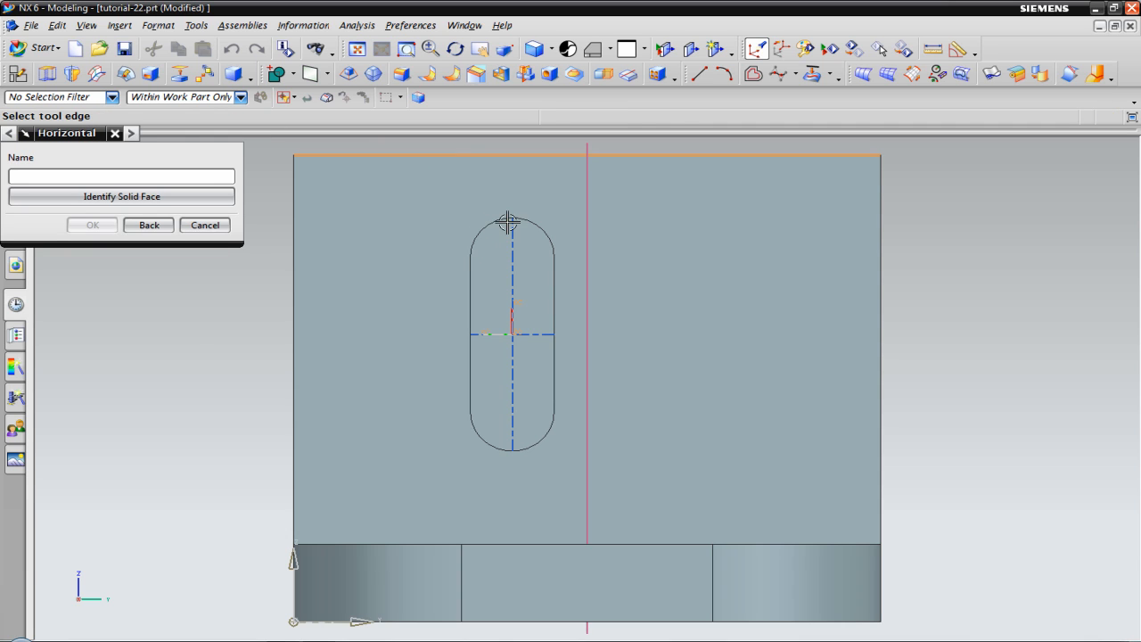
pyautogui.click(486, 231)
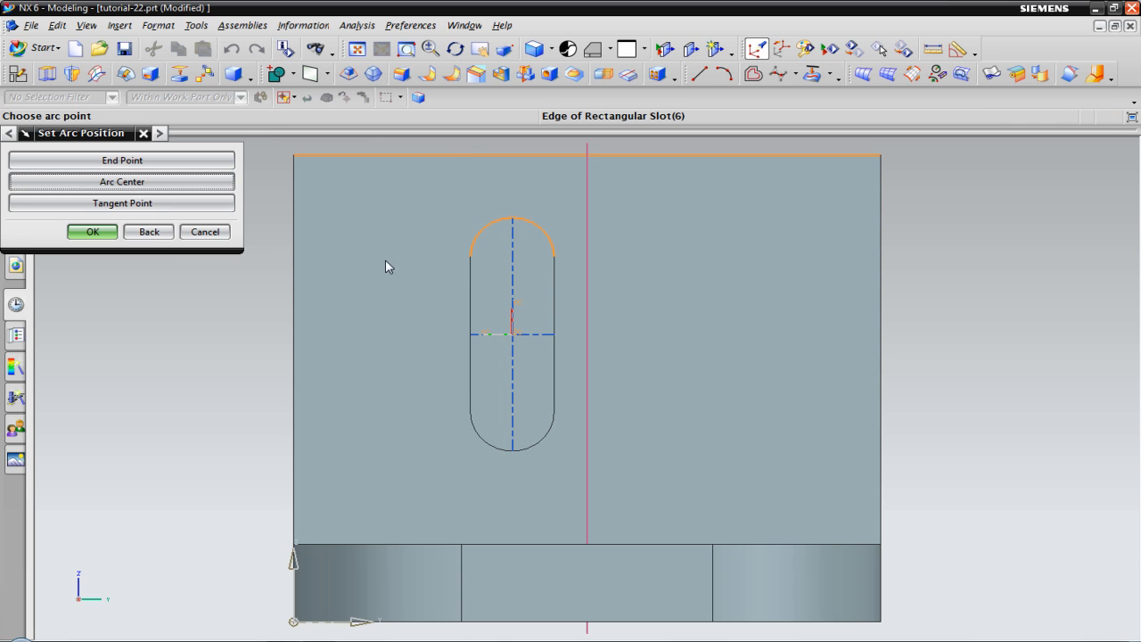
pyautogui.click(138, 181)
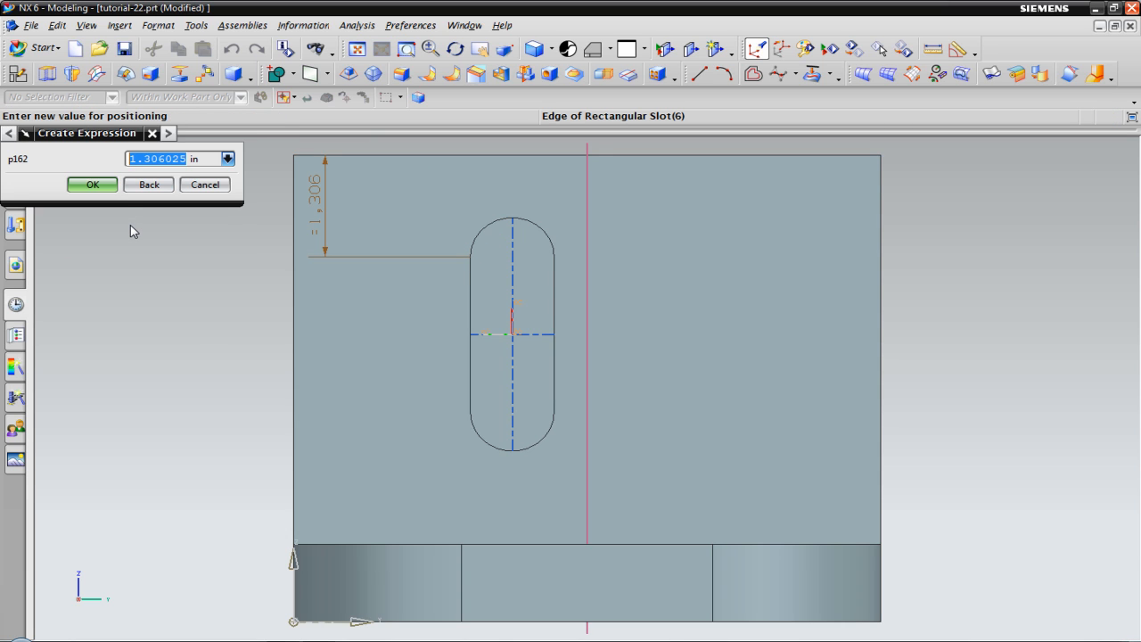
pyautogui.write('1.5')
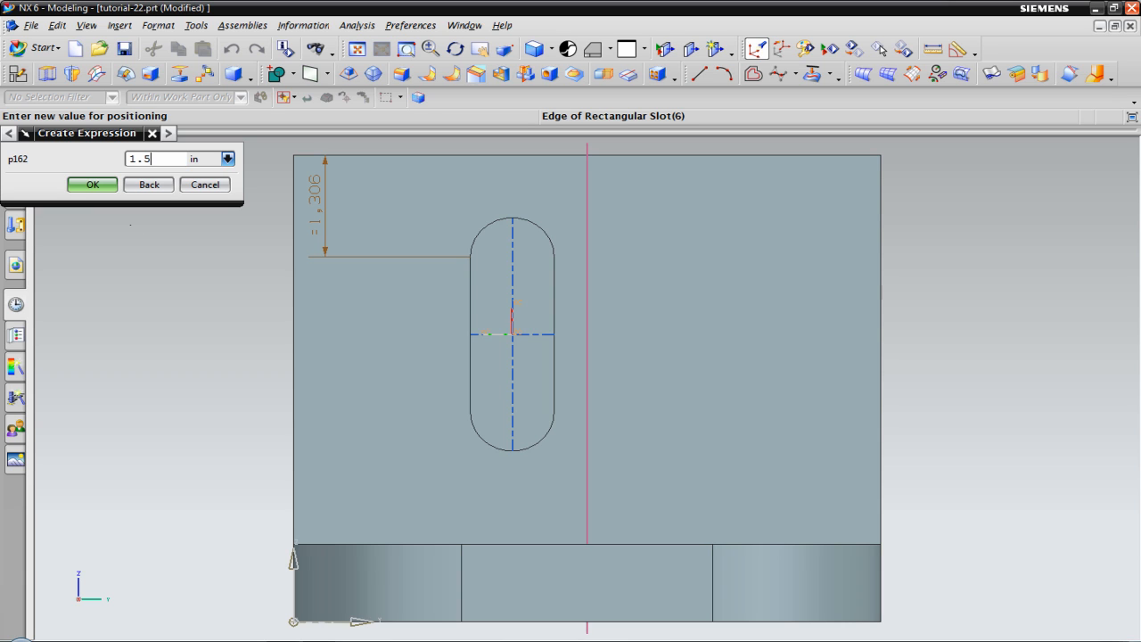
pyautogui.click(93, 184)
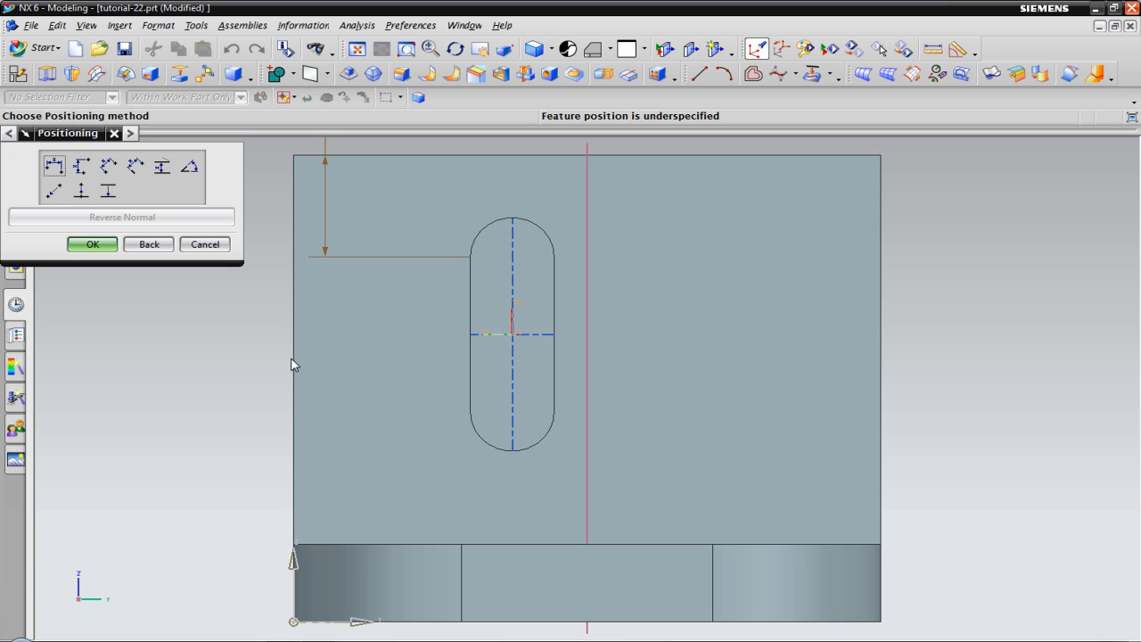
# Position the slot's nearest long edge 3 in from the wall's vertical side edge above the origin, and finish the slot
pyautogui.click(81, 190)
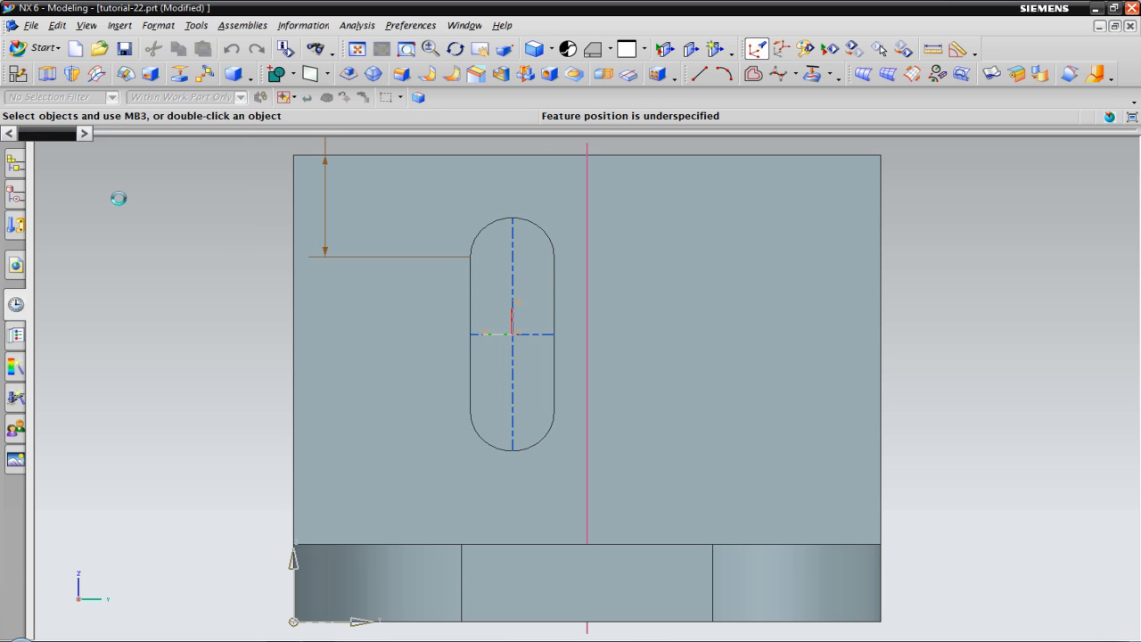
pyautogui.click(293, 349)
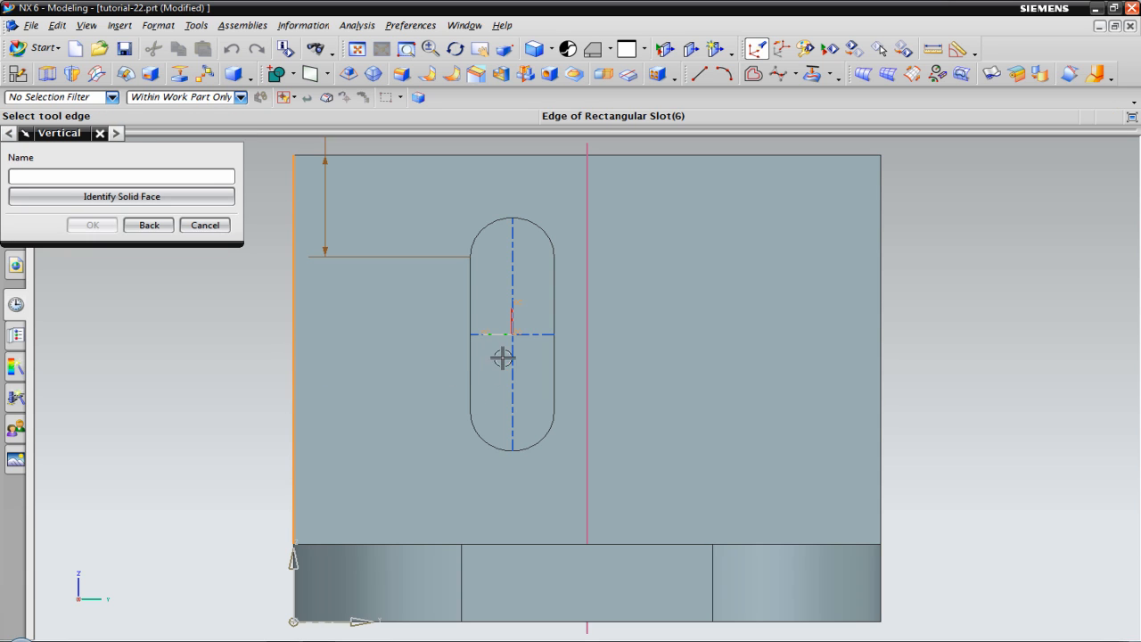
pyautogui.click(470, 344)
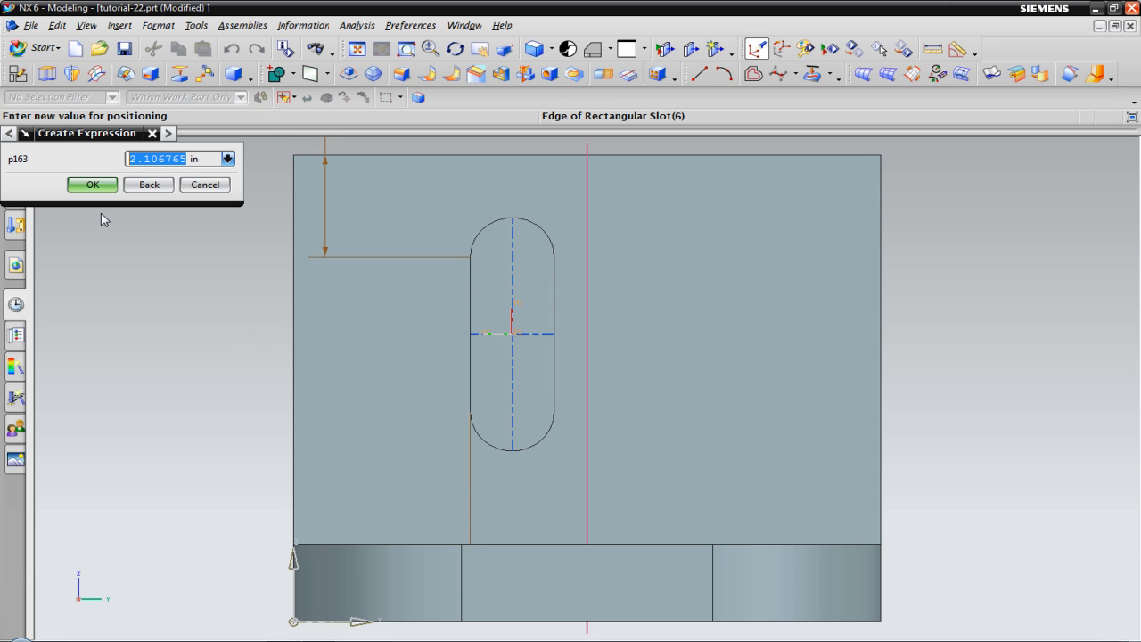
pyautogui.write('3')
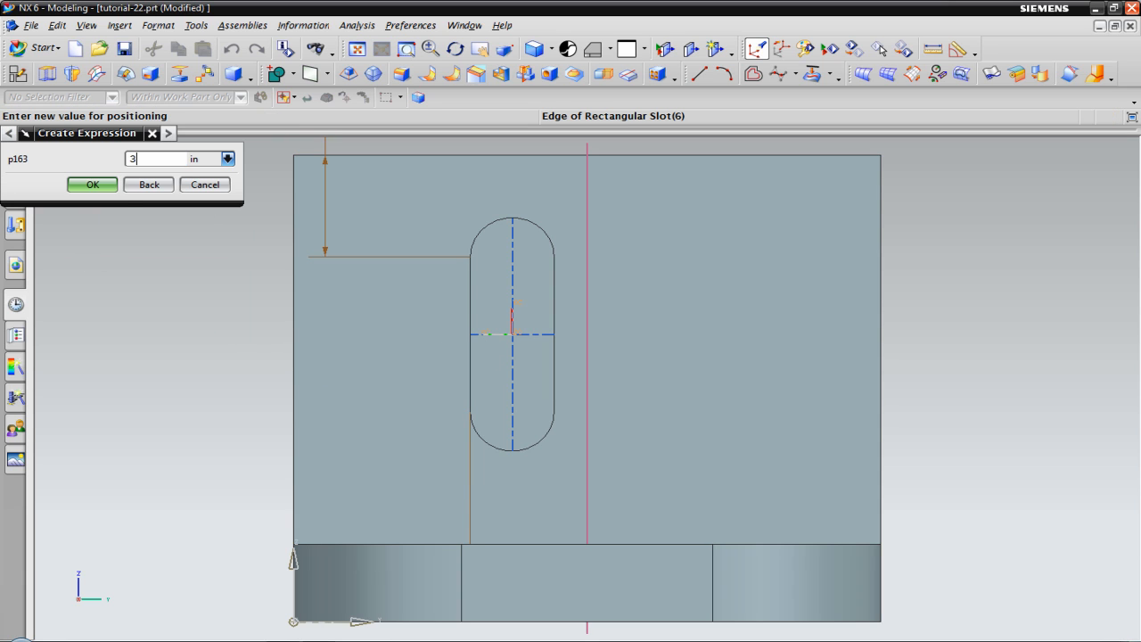
pyautogui.click(92, 185)
pyautogui.click(83, 248)
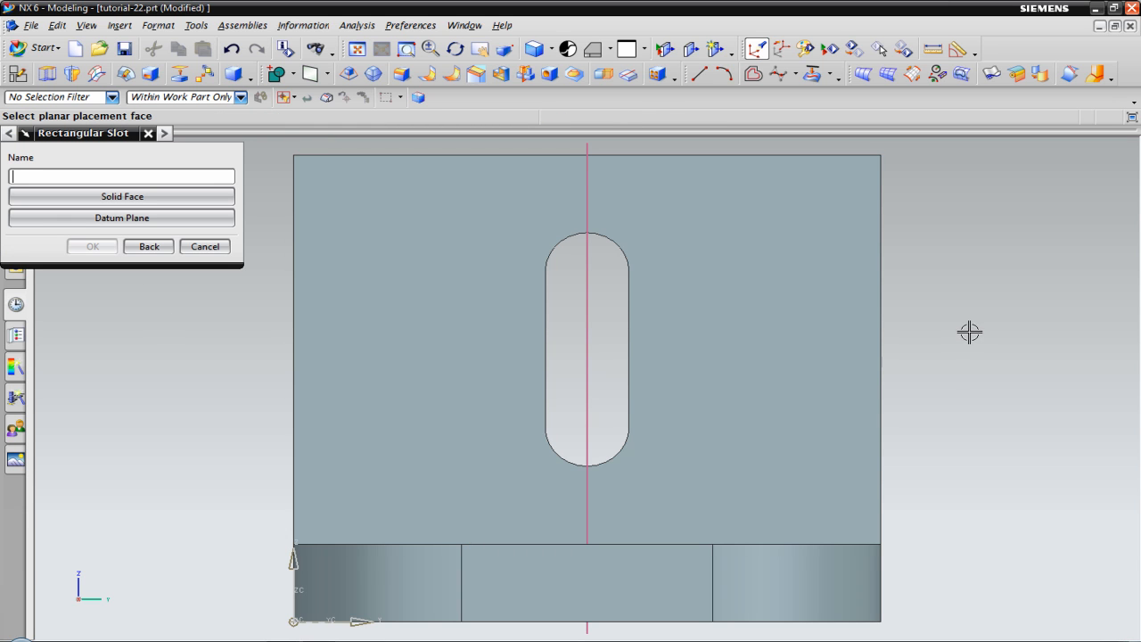
pyautogui.click(204, 247)
# Set up a separate rib block by origin and edge lengths, 3 in long, 1 in wide and 5 in high, without a Boolean
pyautogui.moveTo(897, 288); pyautogui.dragTo(929, 295, button='middle')
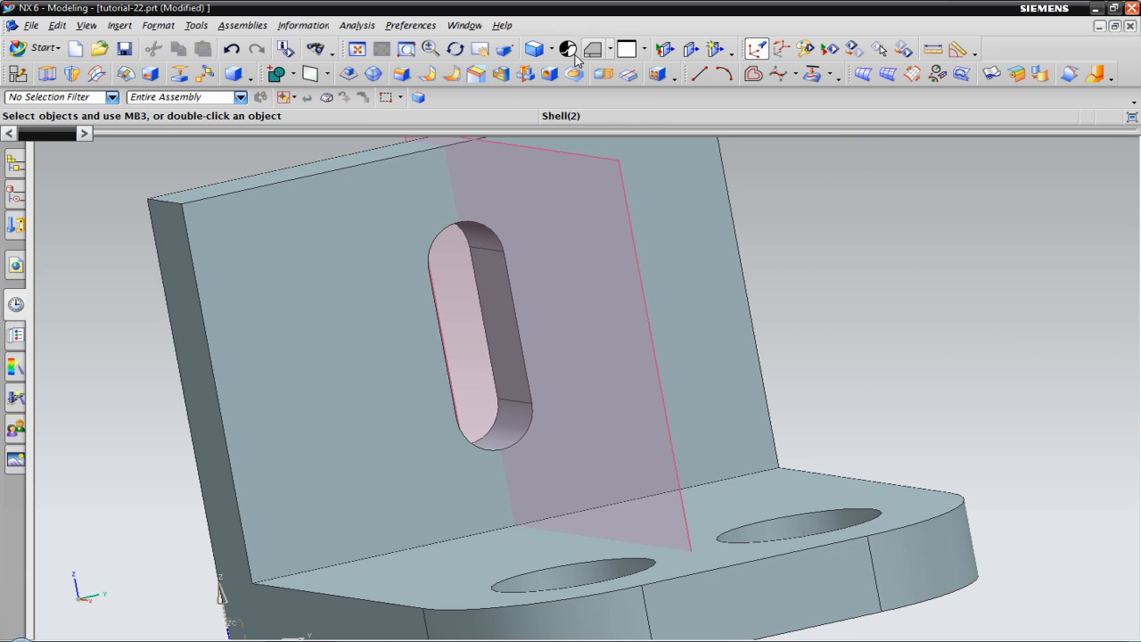
pyautogui.click(356, 48)
pyautogui.click(611, 50)
pyautogui.click(605, 98)
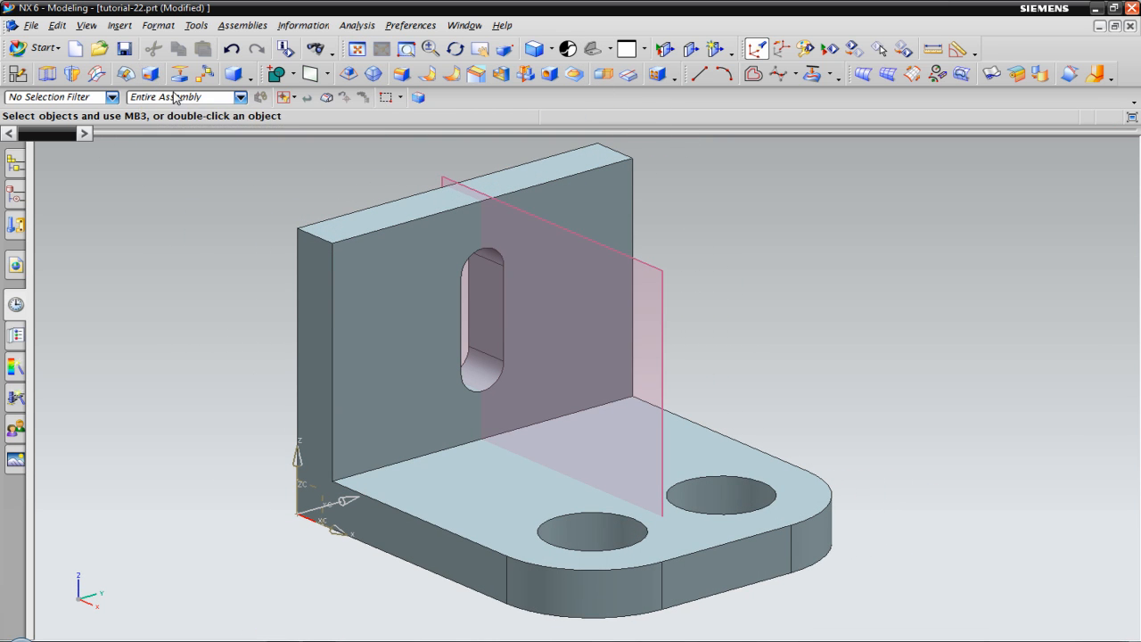
pyautogui.click(234, 76)
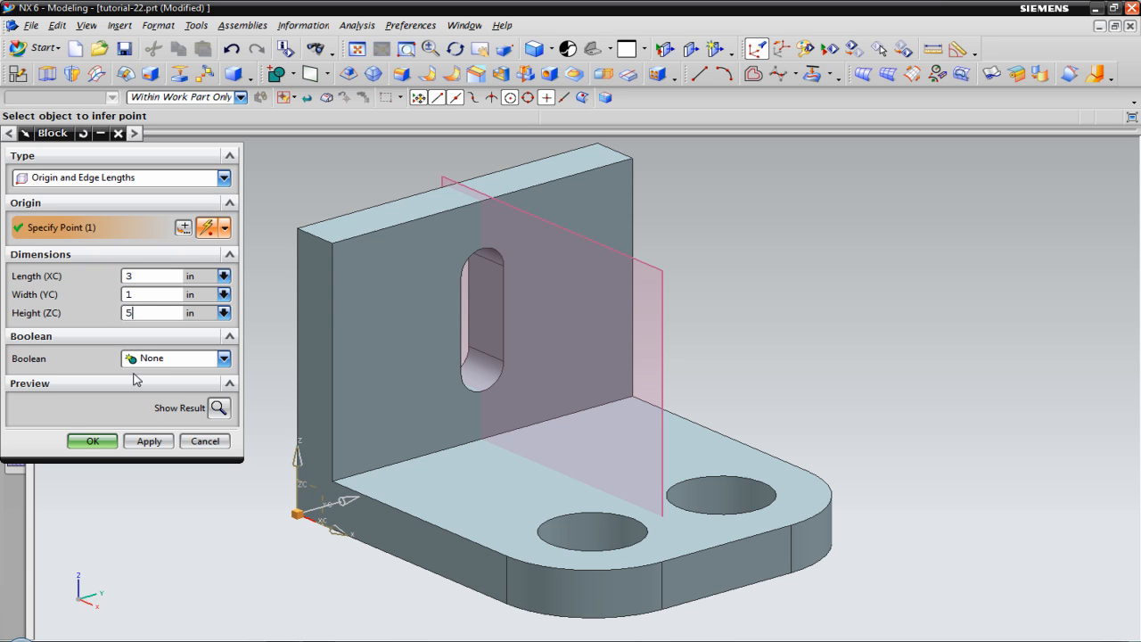
# Place the rib block's origin at absolute coordinates X 1, Y 1, Z 1 in and create the block
pyautogui.click(182, 228)
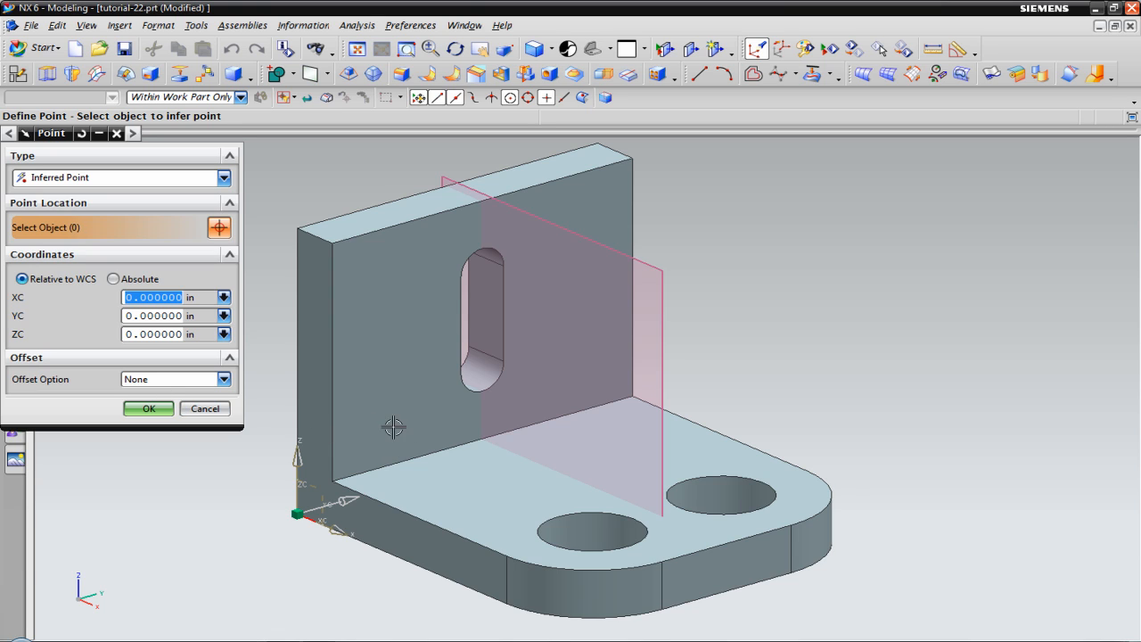
pyautogui.click(113, 279)
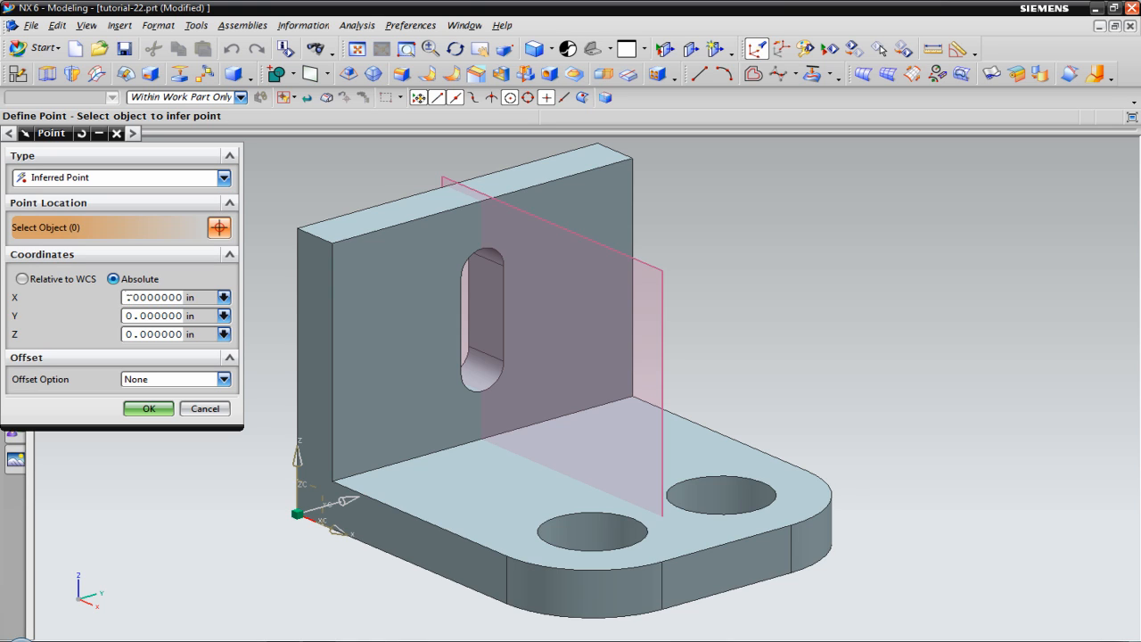
pyautogui.press('Tab')
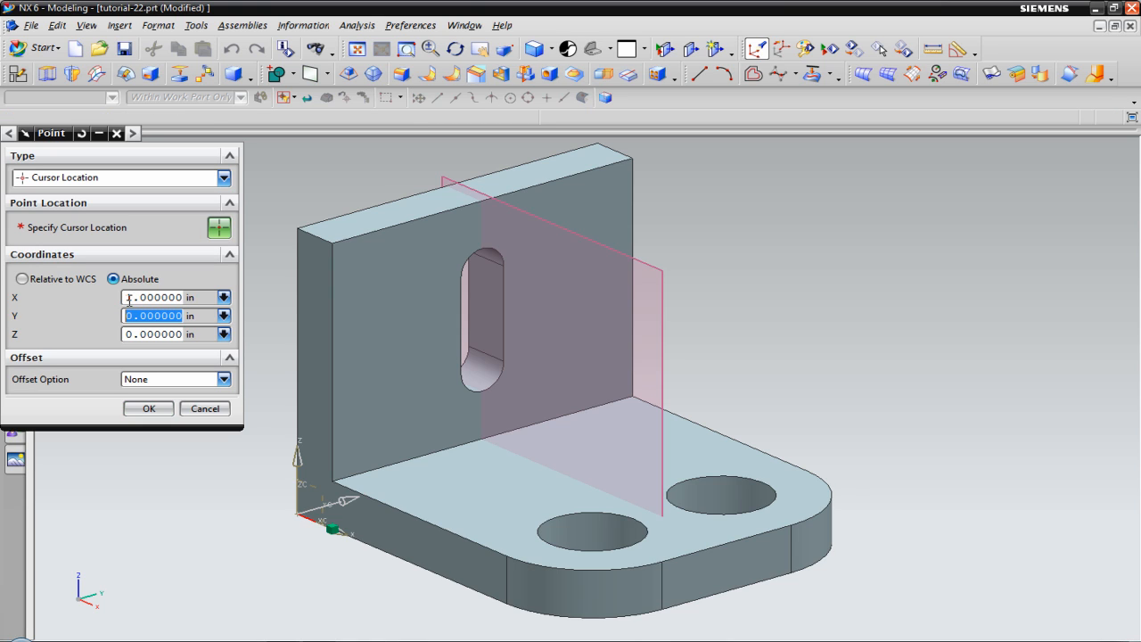
pyautogui.write('1')
pyautogui.press('Tab')
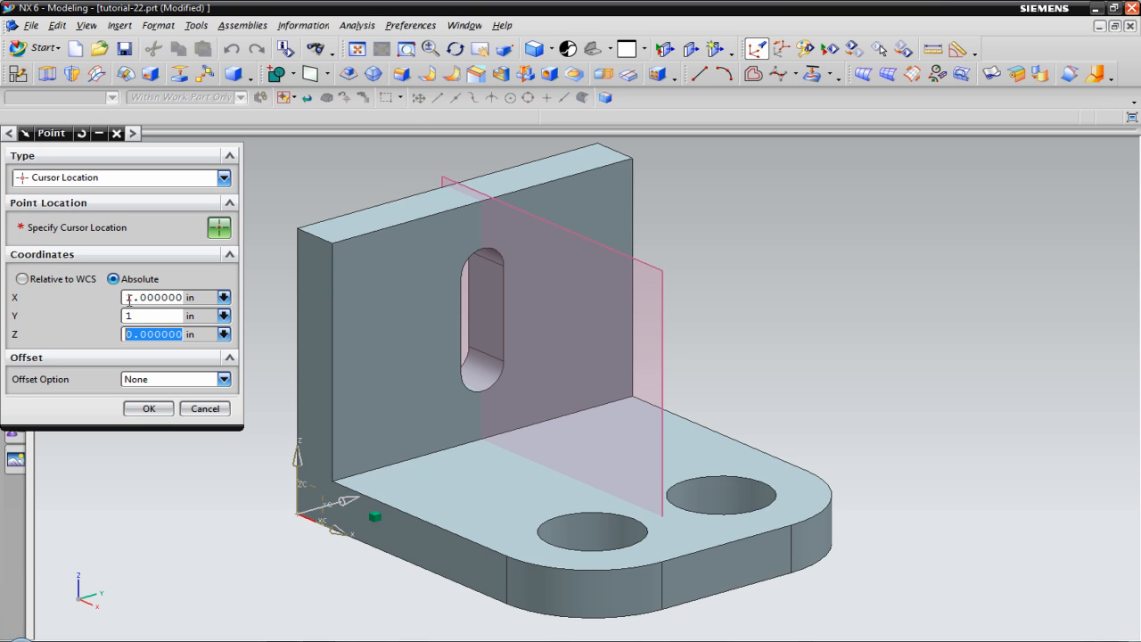
pyautogui.write('1')
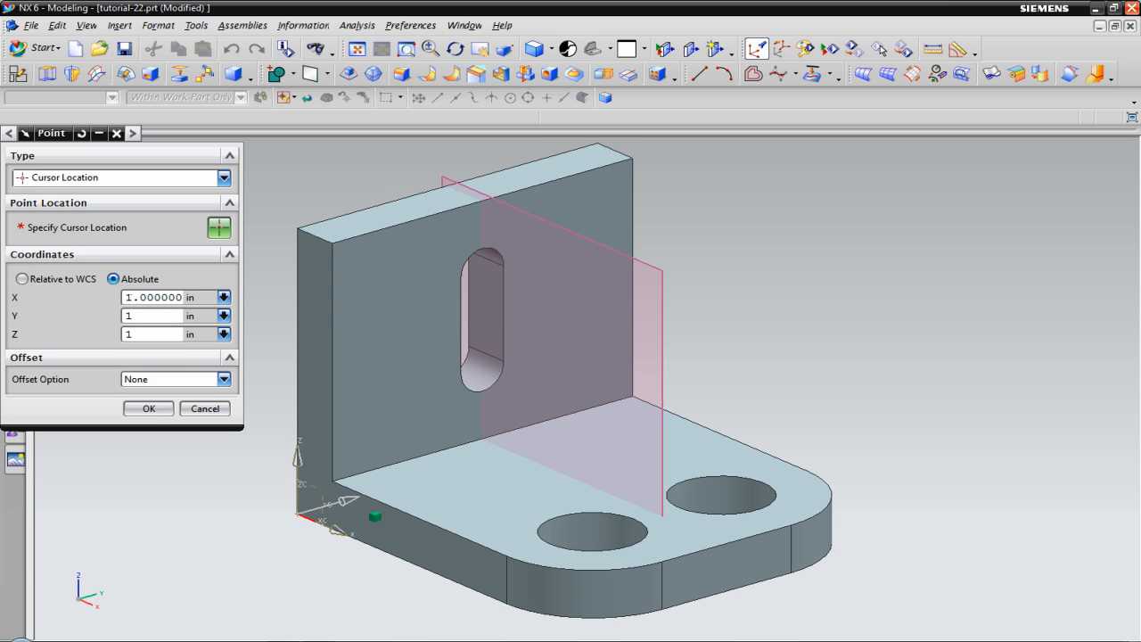
pyautogui.click(148, 409)
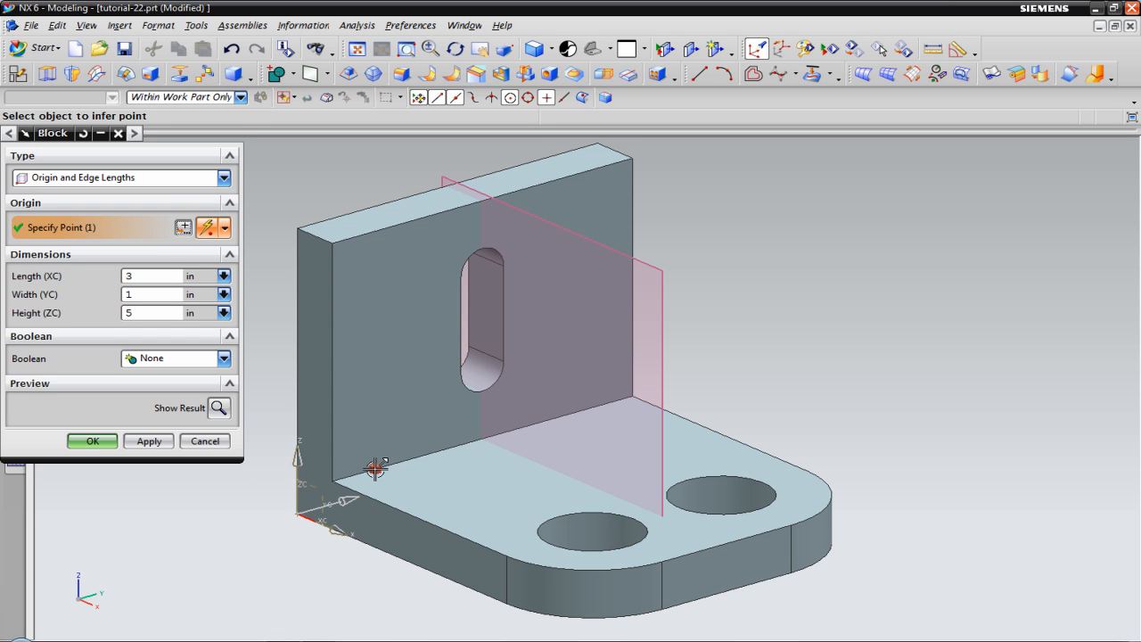
pyautogui.click(104, 445)
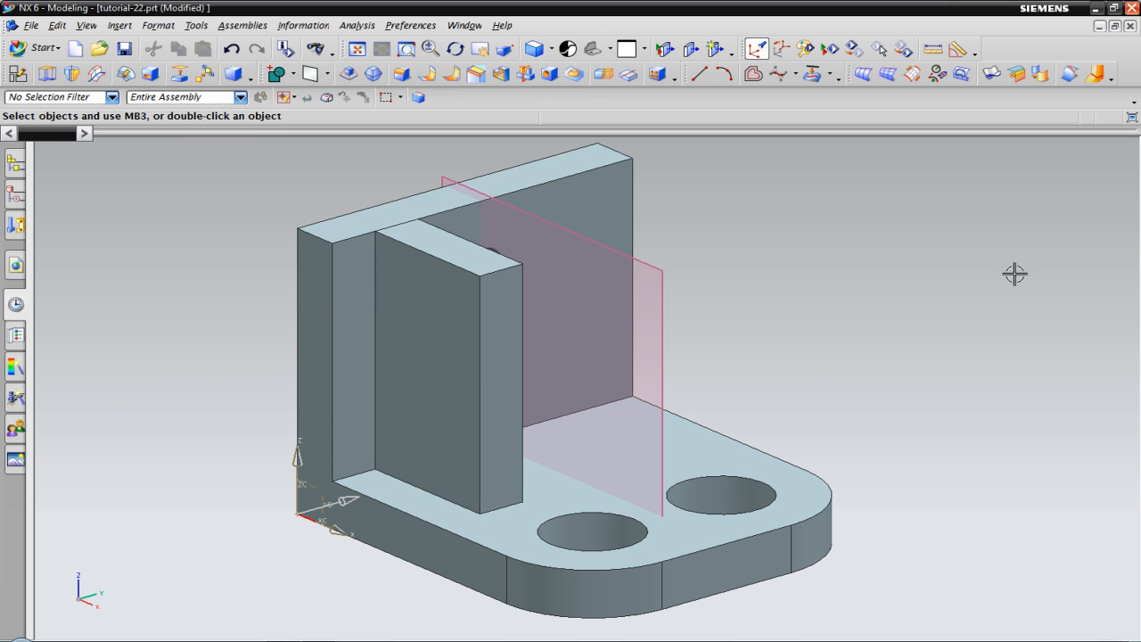
# Chamfer the rib block's outer top edge asymmetrically, 5 in down the front face and 3 in along the top
pyautogui.click(478, 74)
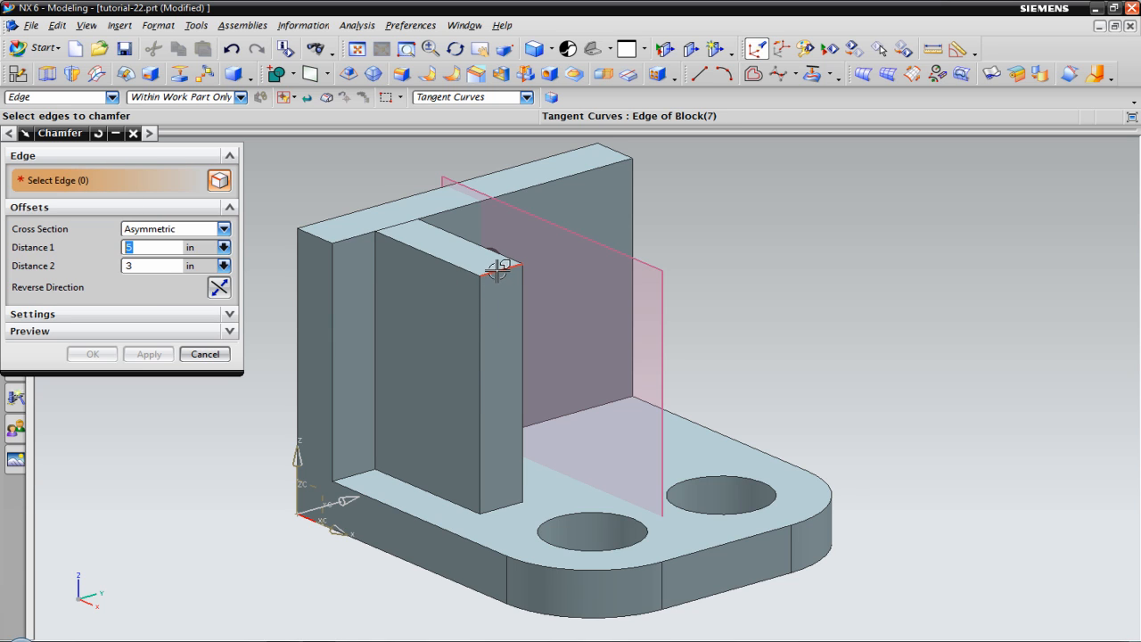
pyautogui.click(496, 270)
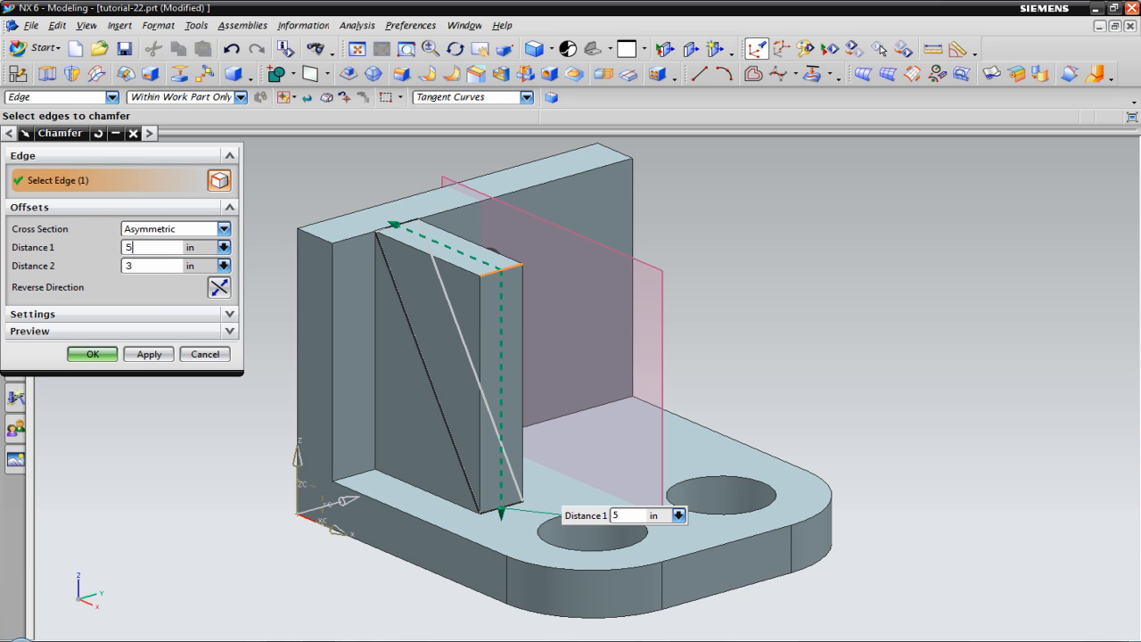
pyautogui.press('Tab')
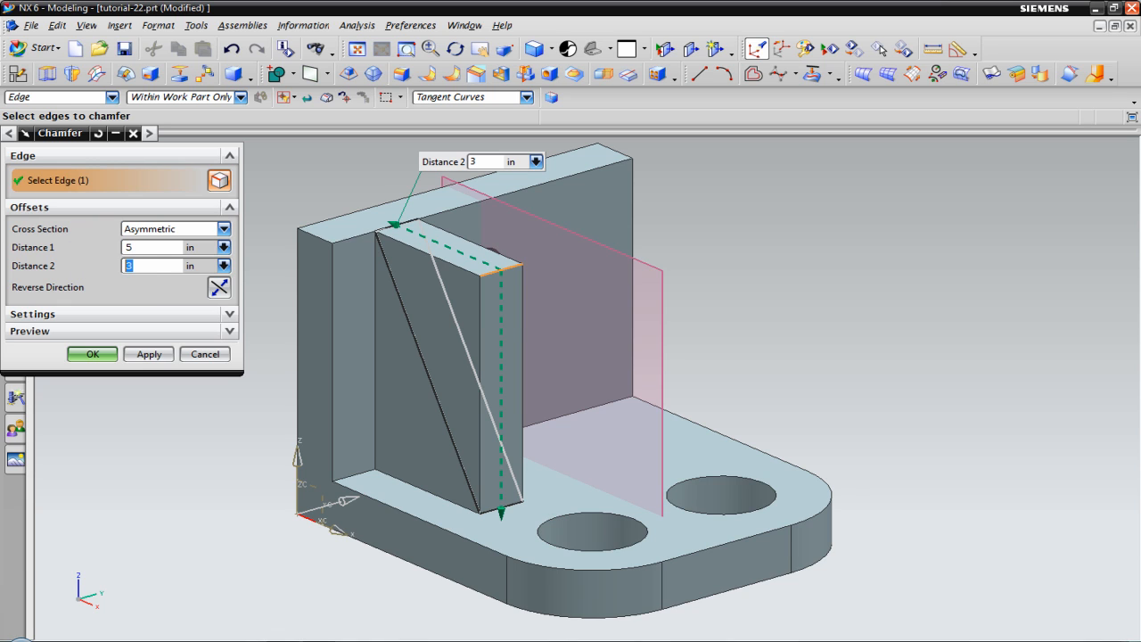
pyautogui.click(93, 354)
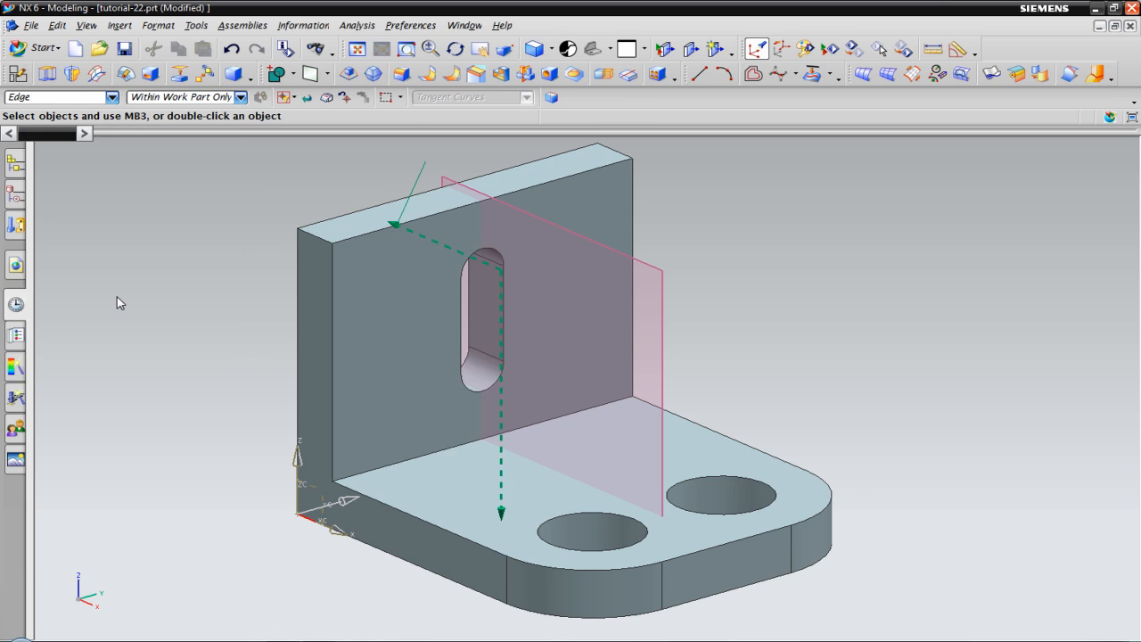
# Mirror the rib's block and chamfer features about the bisector datum plane to the bracket's other side
pyautogui.moveTo(772, 283); pyautogui.dragTo(752, 293, button='middle')
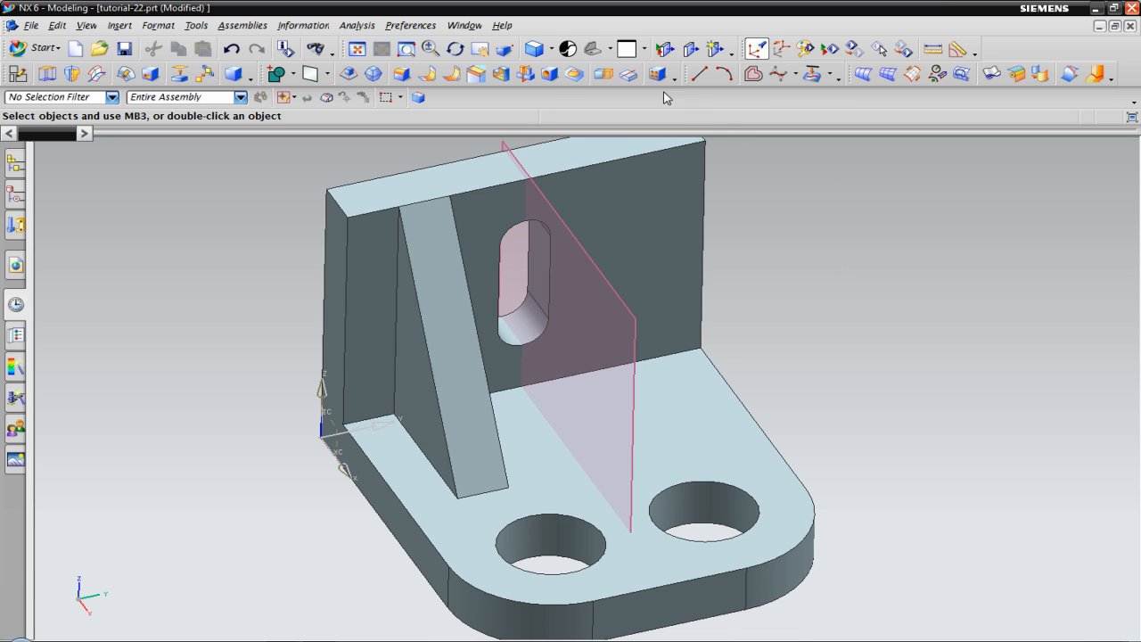
pyautogui.click(525, 76)
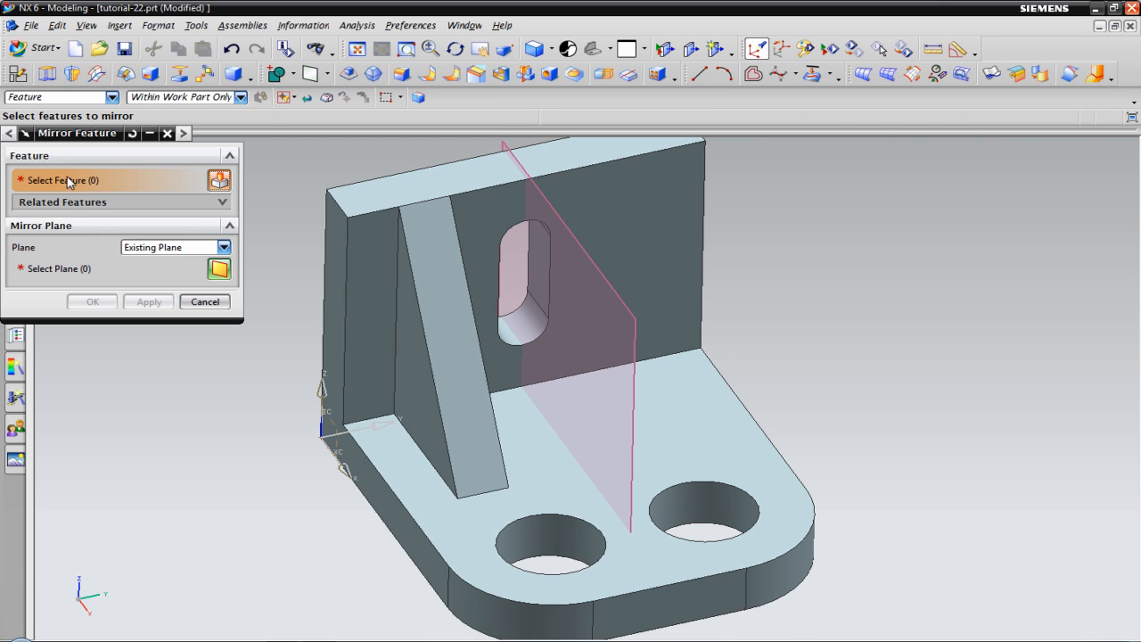
pyautogui.click(434, 390)
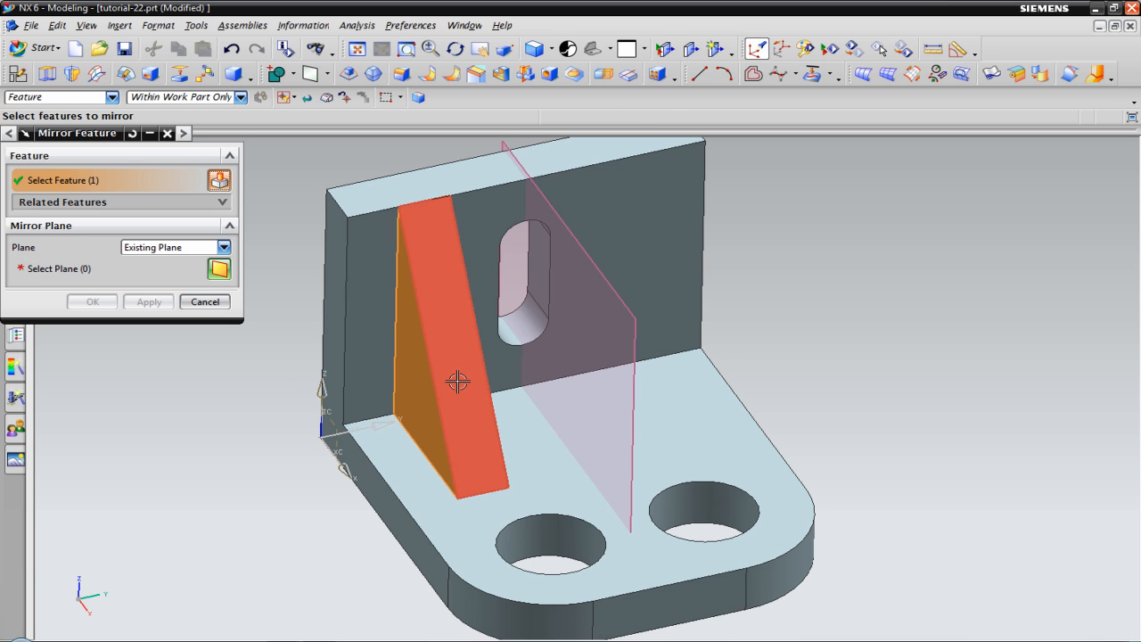
pyautogui.click(458, 382)
pyautogui.click(91, 270)
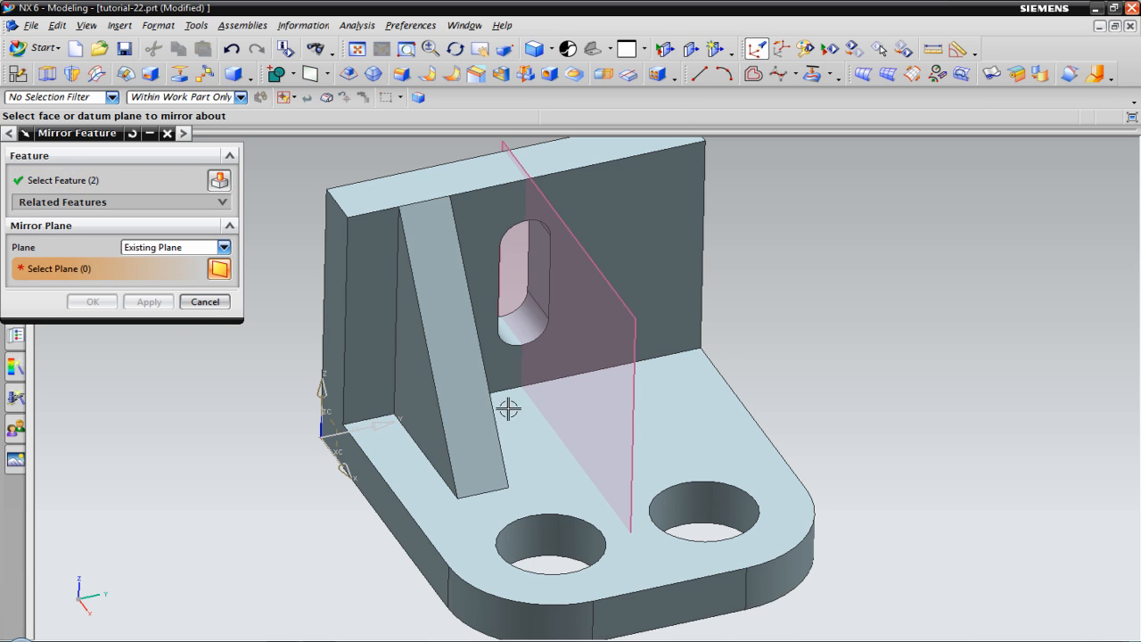
pyautogui.click(627, 313)
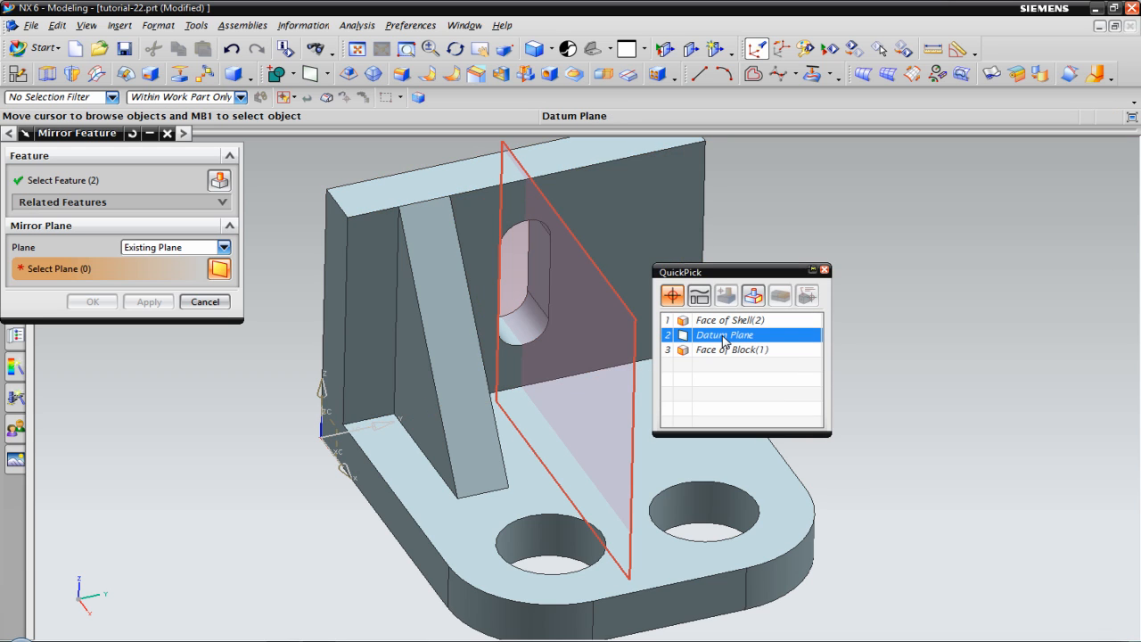
pyautogui.click(724, 337)
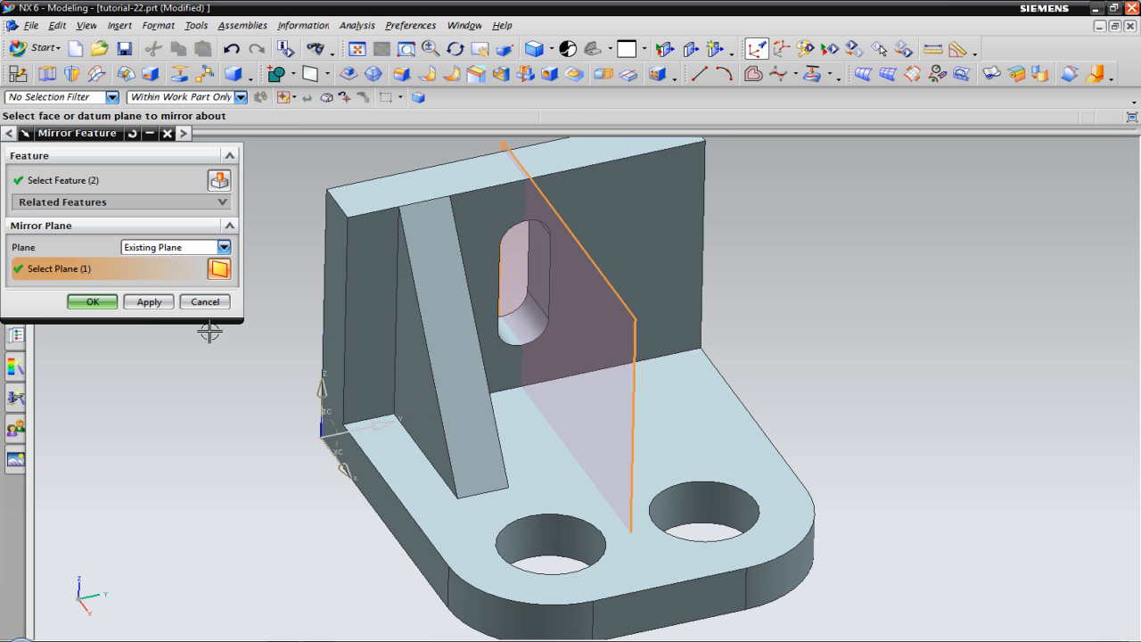
pyautogui.click(105, 303)
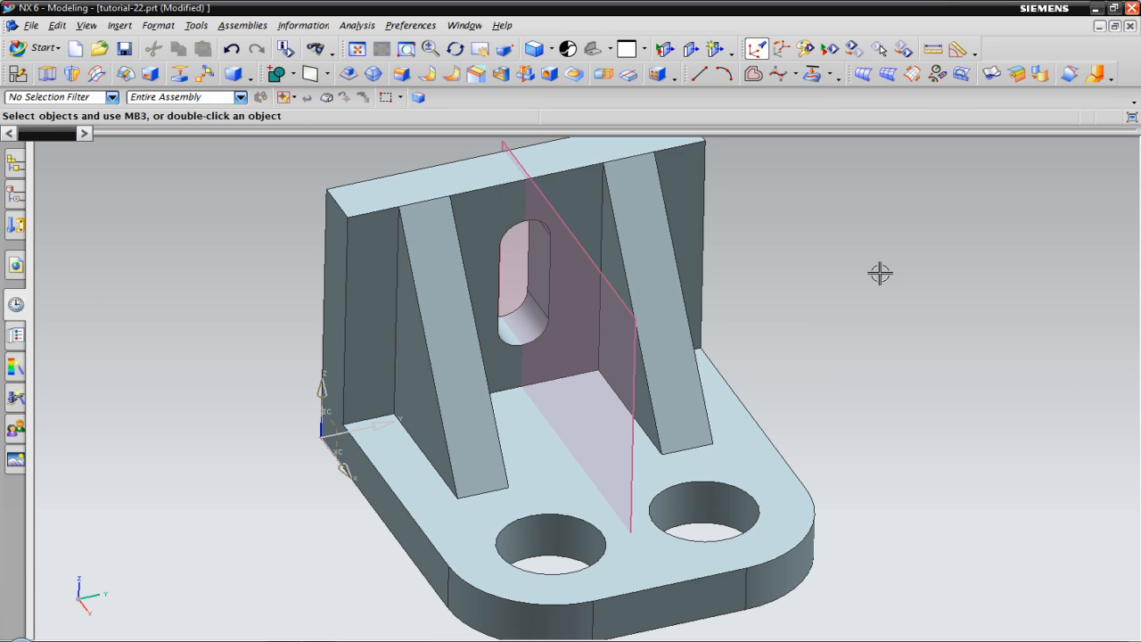
# Unite both triangular ribs with the L-shaped bracket, using the bracket as the target body
pyautogui.moveTo(883, 265); pyautogui.dragTo(903, 286, button='middle')
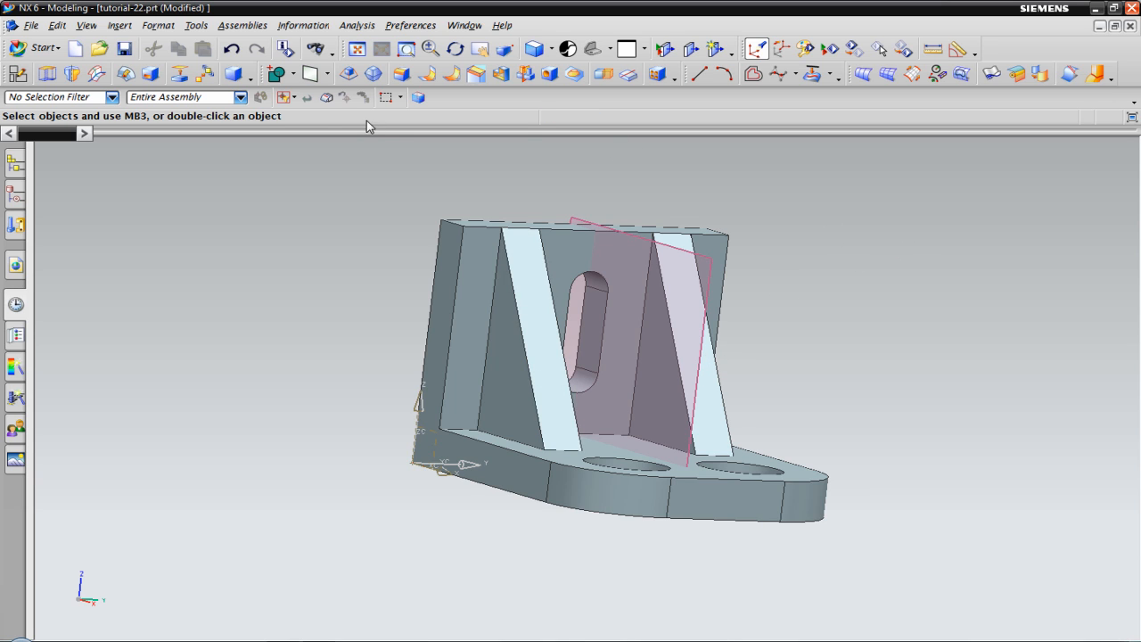
pyautogui.click(293, 75)
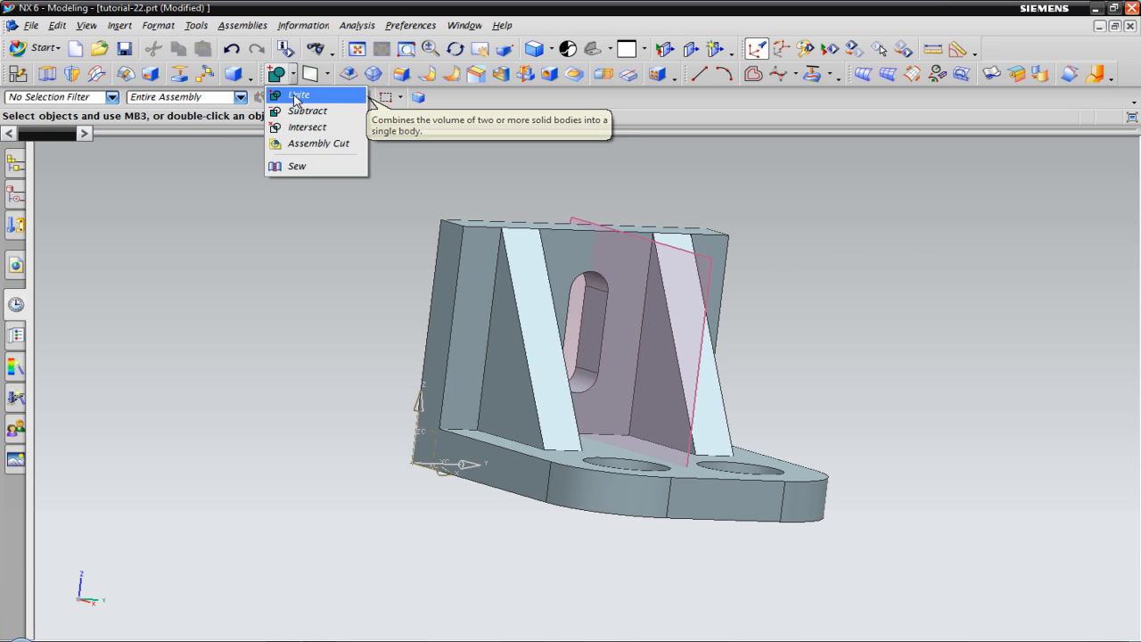
pyautogui.click(297, 95)
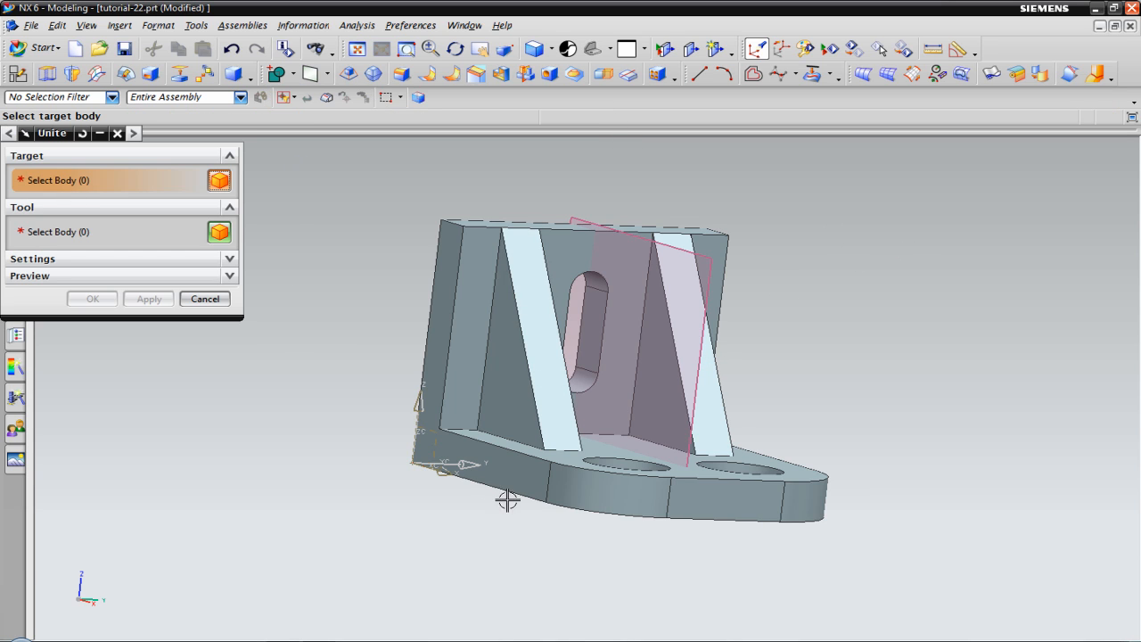
pyautogui.click(531, 469)
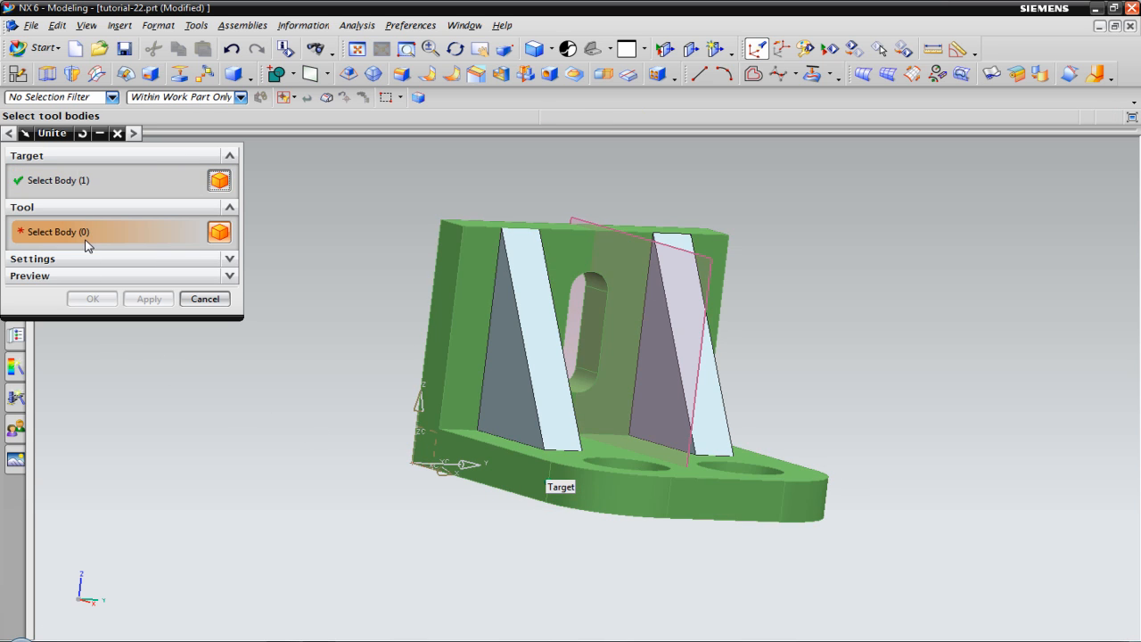
pyautogui.click(531, 393)
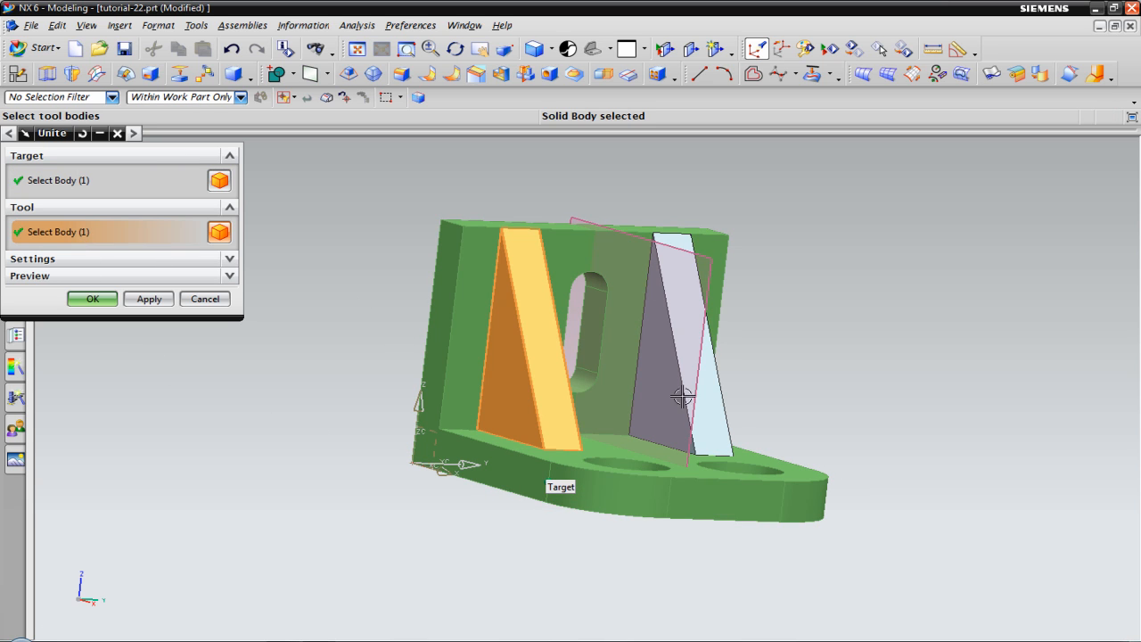
pyautogui.click(703, 366)
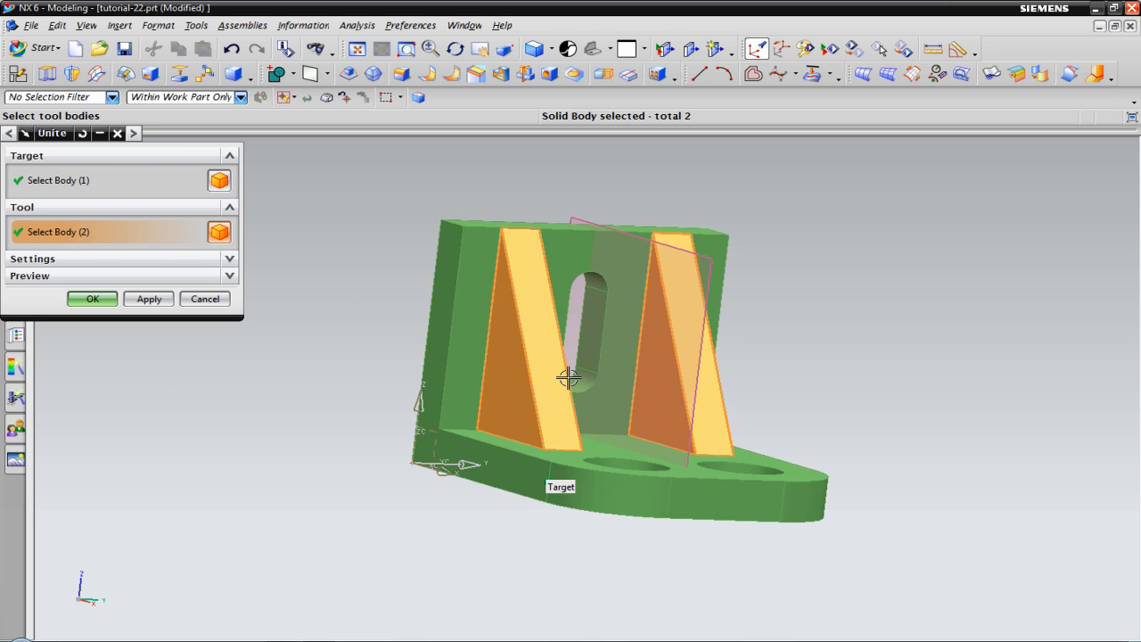
pyautogui.click(92, 299)
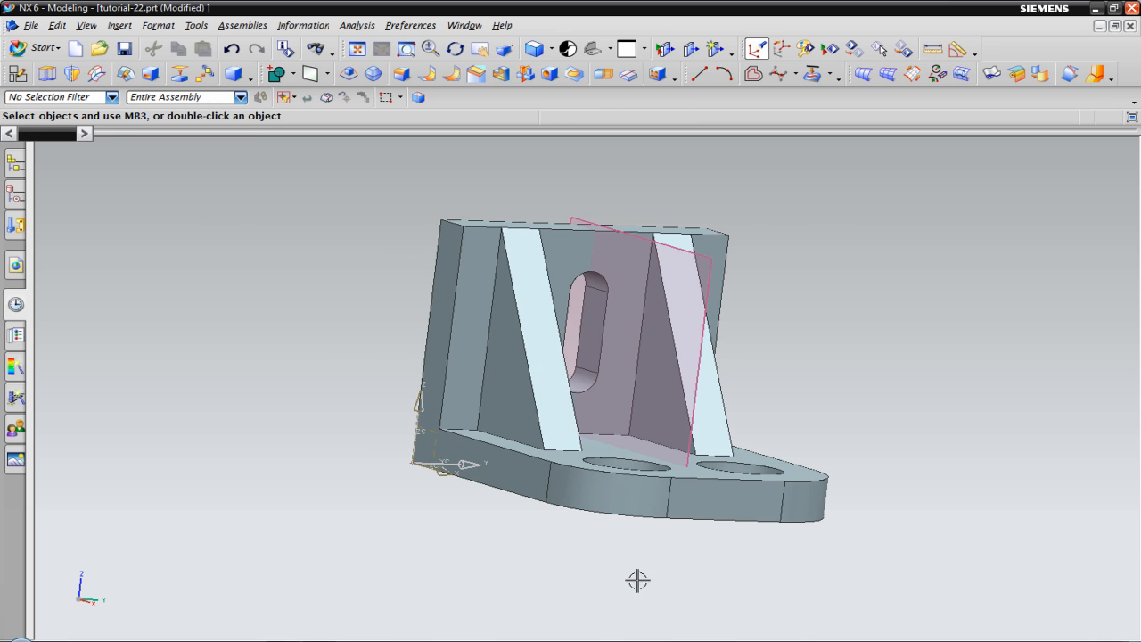
pyautogui.moveTo(999, 374); pyautogui.dragTo(1011, 405, button='middle')
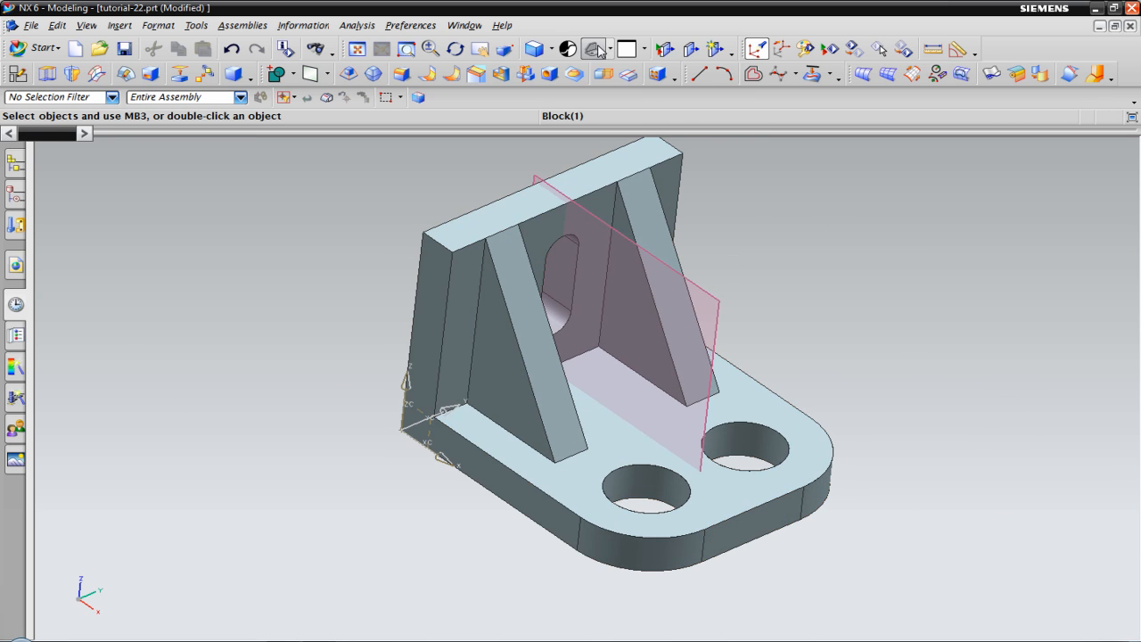
pyautogui.click(595, 50)
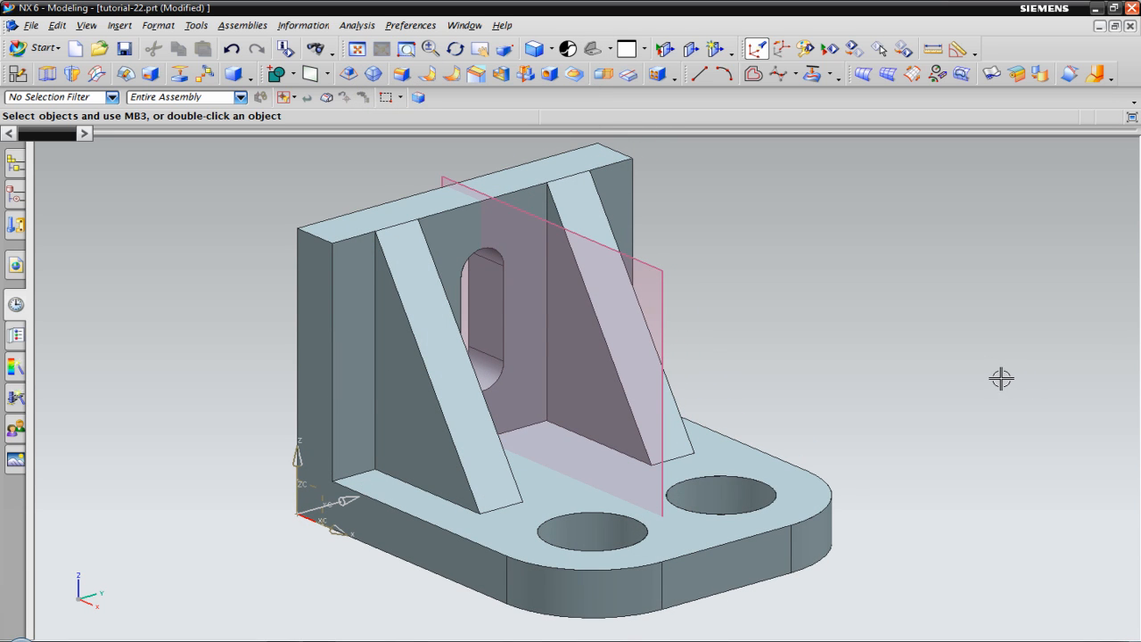
pyautogui.moveTo(1001, 379)
pyautogui.mouseDown(button='middle')
pyautogui.moveTo(975, 382)
pyautogui.moveTo(987, 384)
pyautogui.moveTo(976, 362)
pyautogui.moveTo(998, 382)
pyautogui.mouseUp(button='middle')
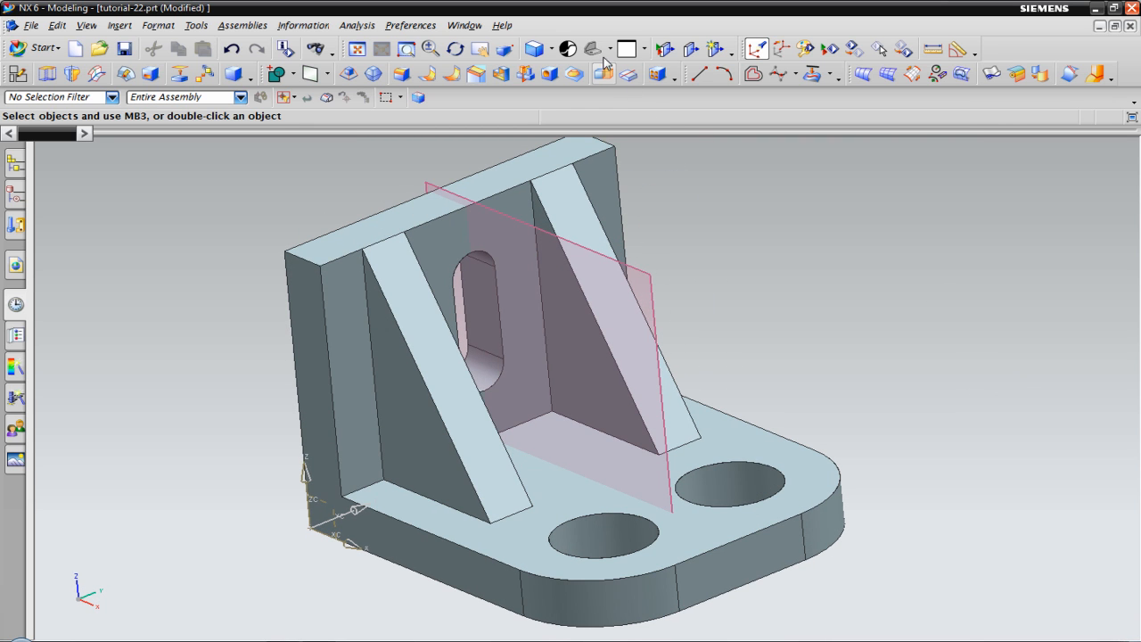